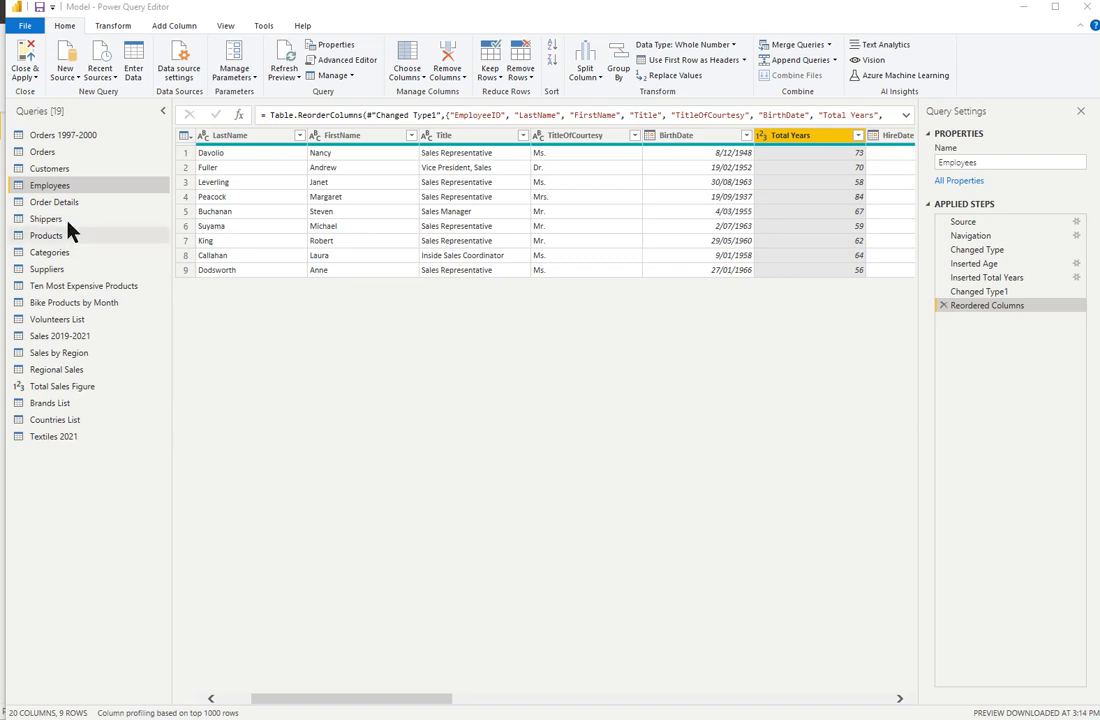
In the Sales 2019-2021 query, replace null with 0 in the Sale 2019, Sale 2020 and Sale 2021 columns.
{"action": "left_click", "coordinate": [78, 340]}
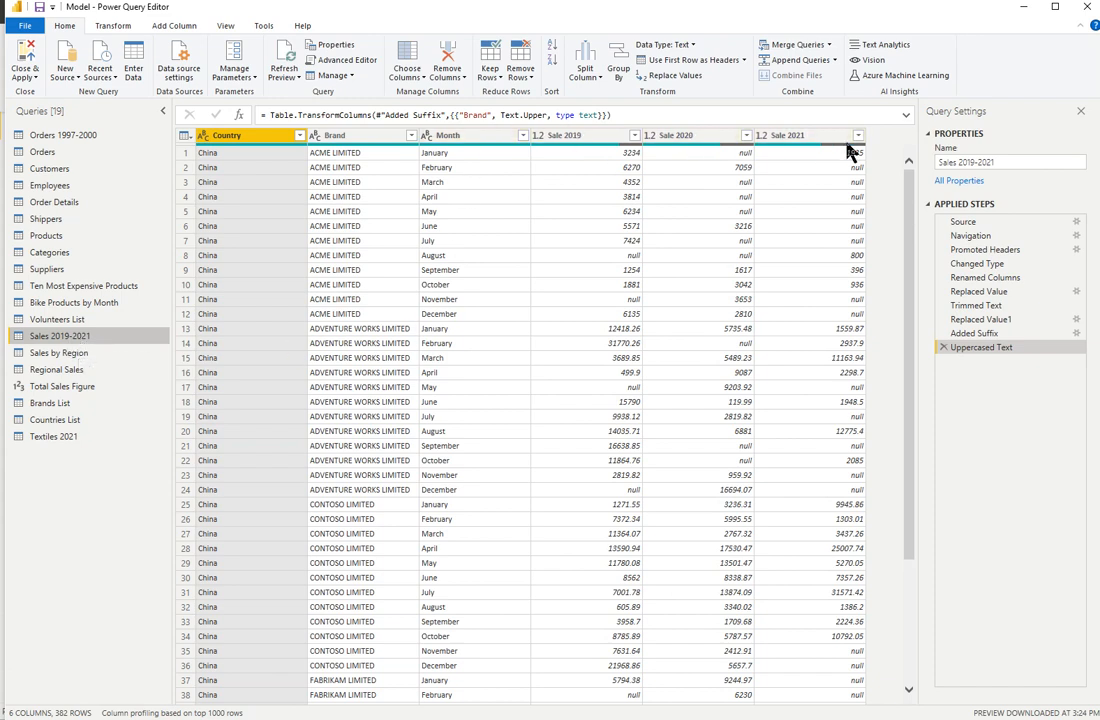
{"action": "left_click", "coordinate": [590, 137]}
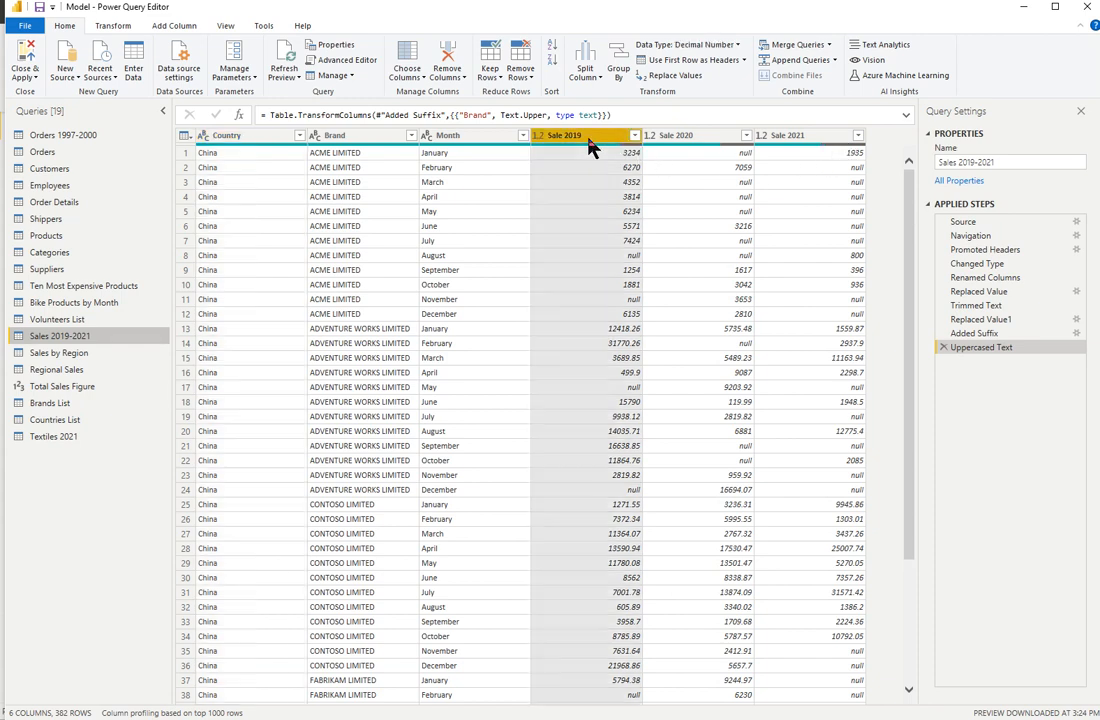
{"action": "left_click", "coordinate": [811, 140], "text": "shift"}
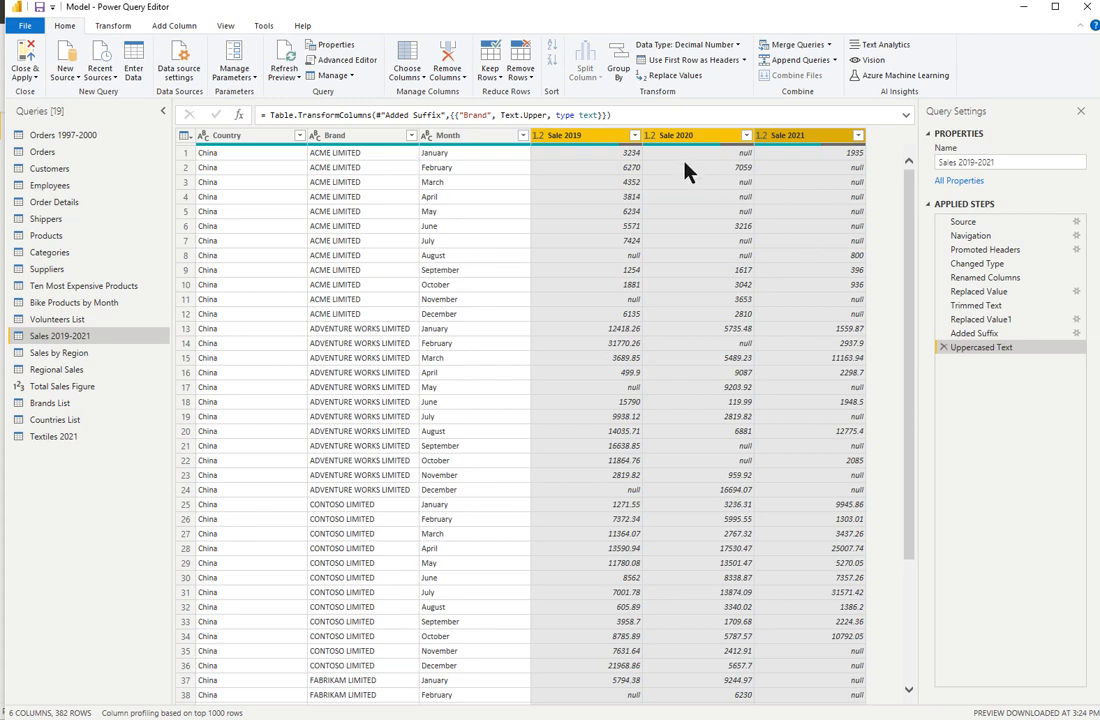
{"action": "left_click", "coordinate": [113, 27]}
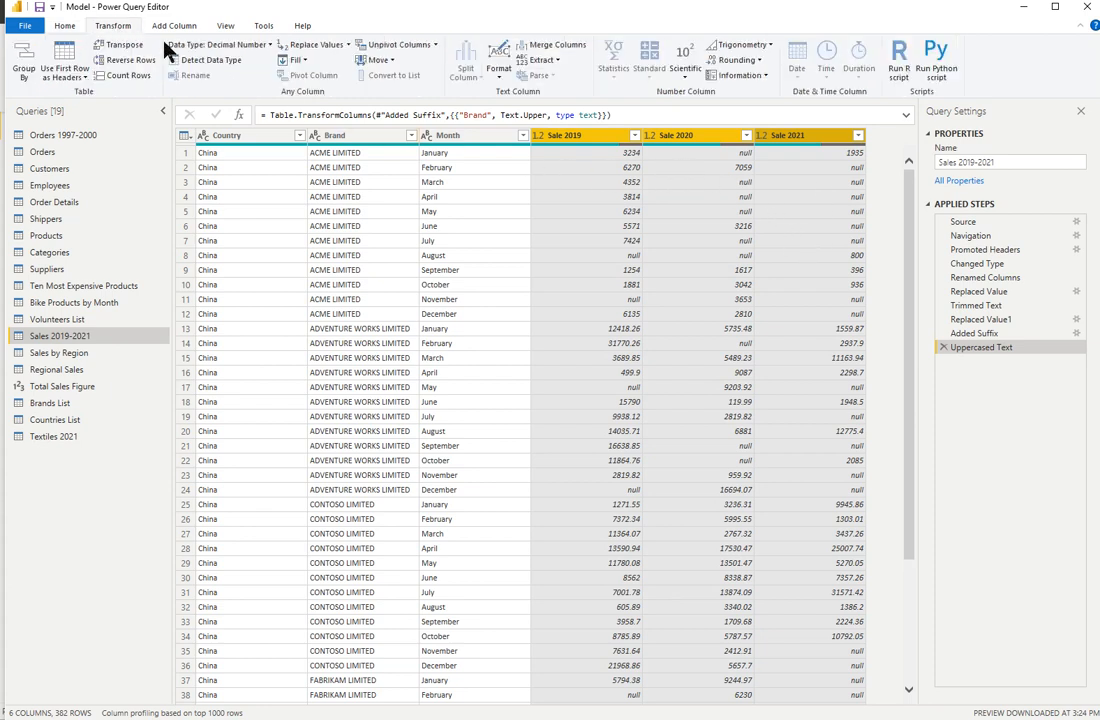
{"action": "left_click", "coordinate": [322, 46]}
{"action": "type", "text": "nul"}
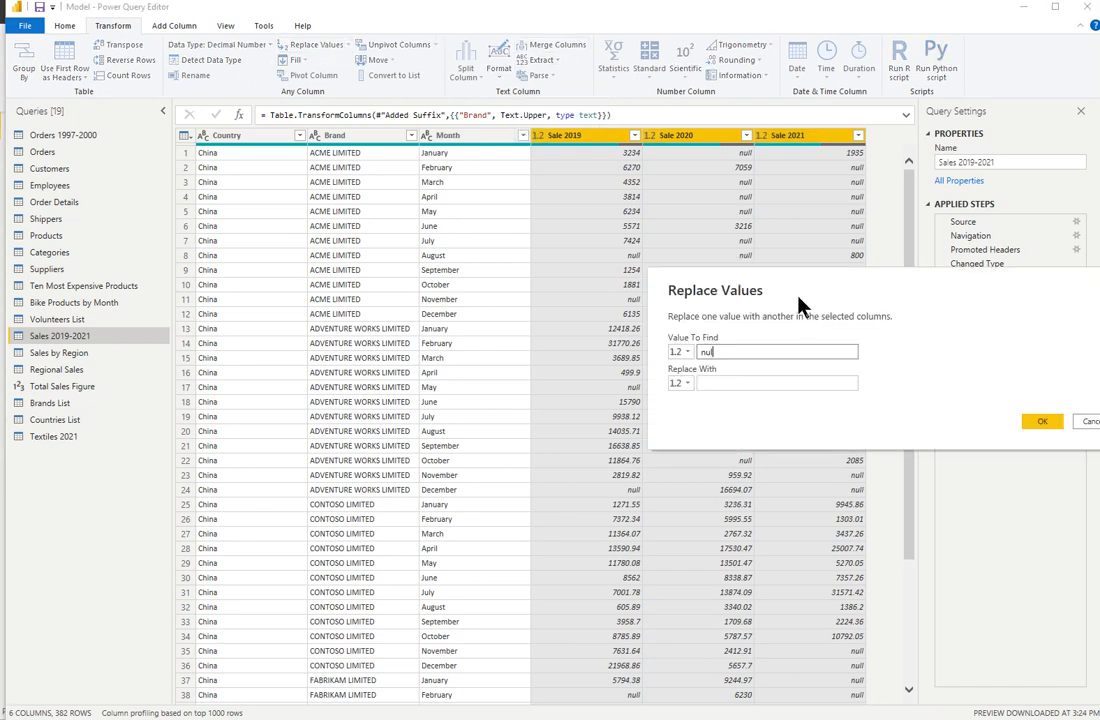
{"action": "type", "text": "l"}
{"action": "key", "text": "Tab"}
{"action": "type", "text": "0"}
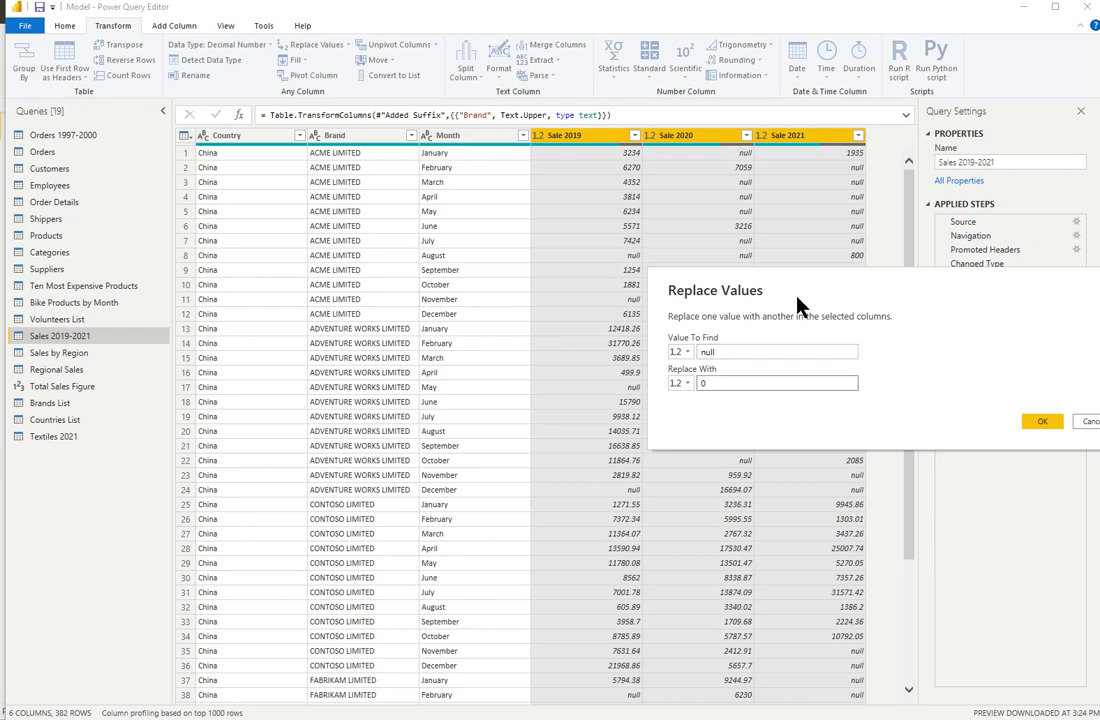
{"action": "left_click", "coordinate": [1040, 421]}
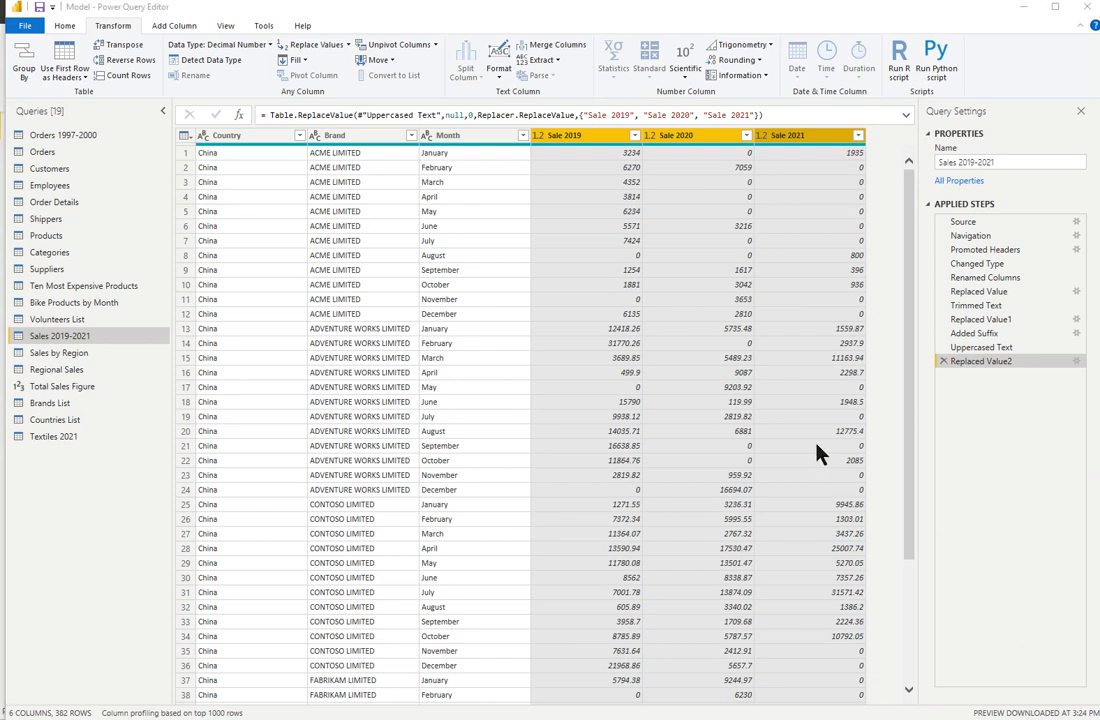
Start a new conditional column in the sales query and name it 2019 Brands.
{"action": "left_click", "coordinate": [579, 145]}
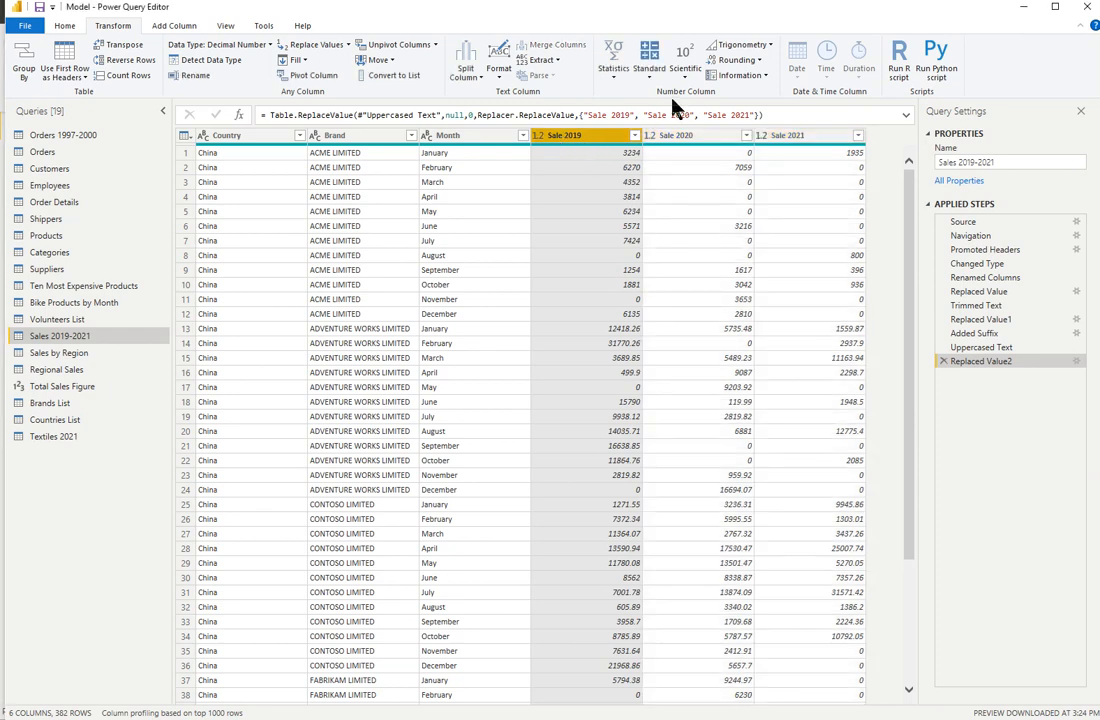
{"action": "left_click", "coordinate": [168, 28]}
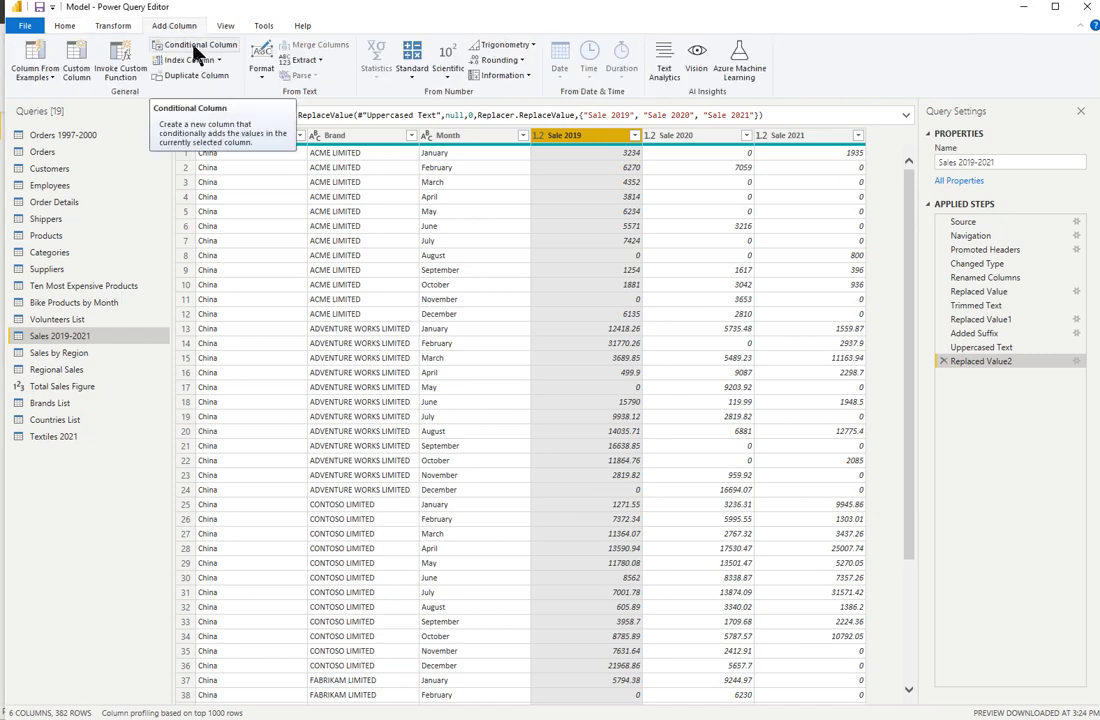
{"action": "left_click", "coordinate": [196, 47]}
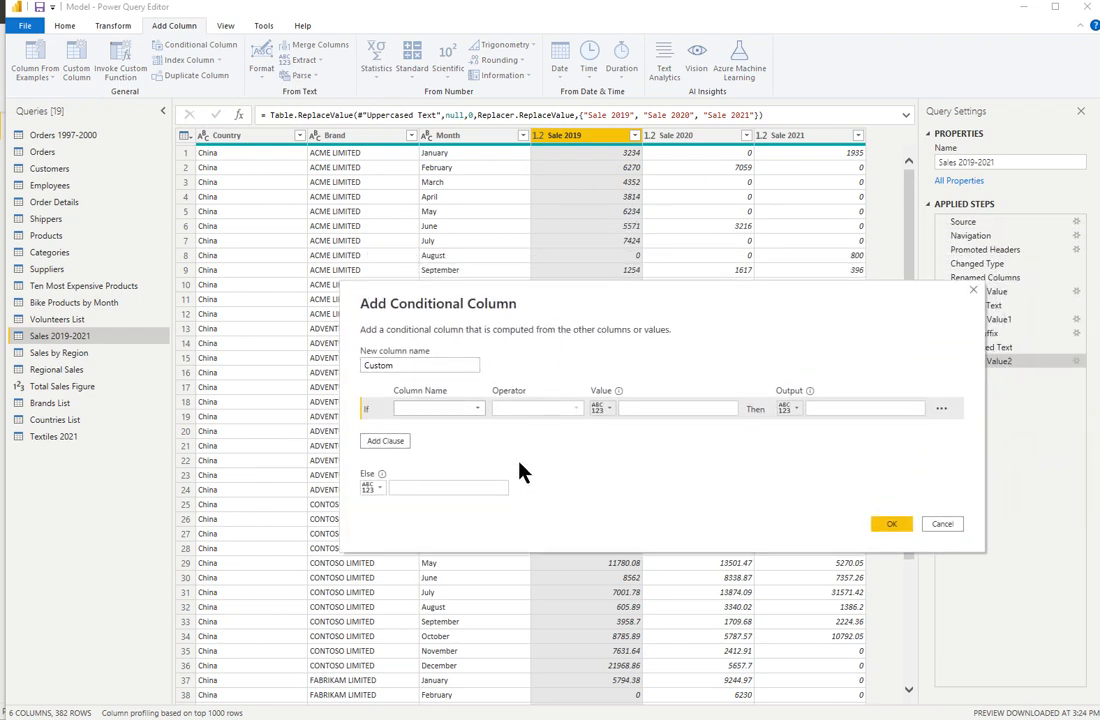
{"action": "left_click_drag", "start_coordinate": [400, 364], "coordinate": [320, 369]}
{"action": "type", "text": "201"}
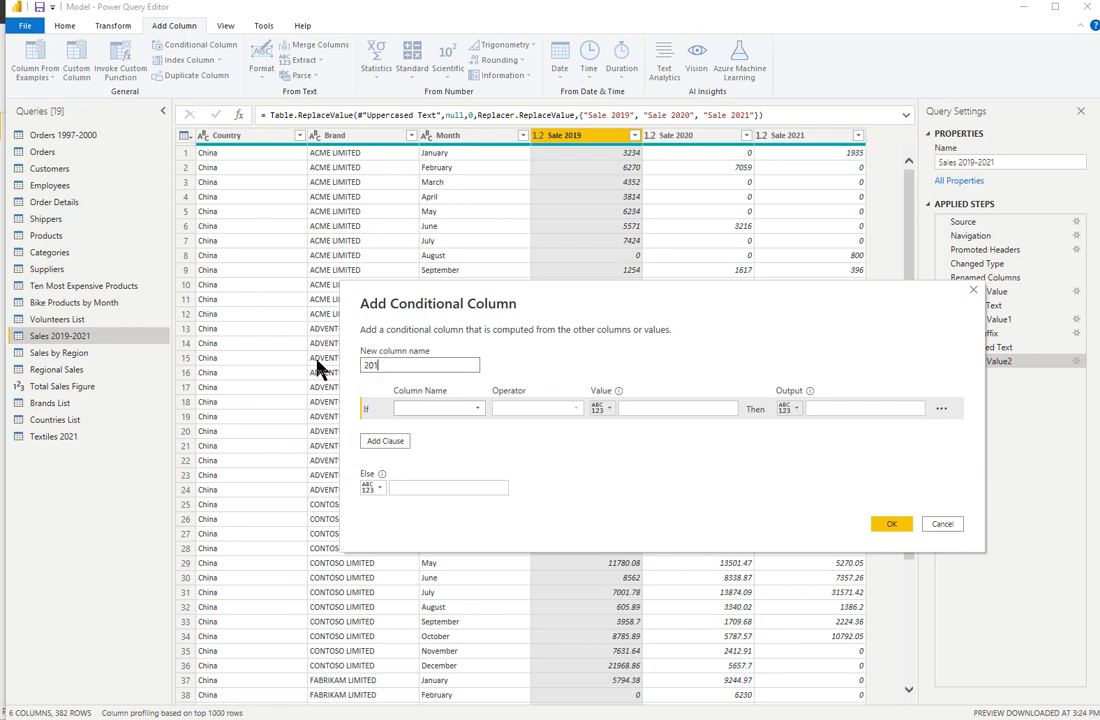
{"action": "type", "text": "9 Brands"}
Define the first condition so that Sale 2019 greater than or equal to 20000 outputs Top Seller.
{"action": "left_click", "coordinate": [479, 410]}
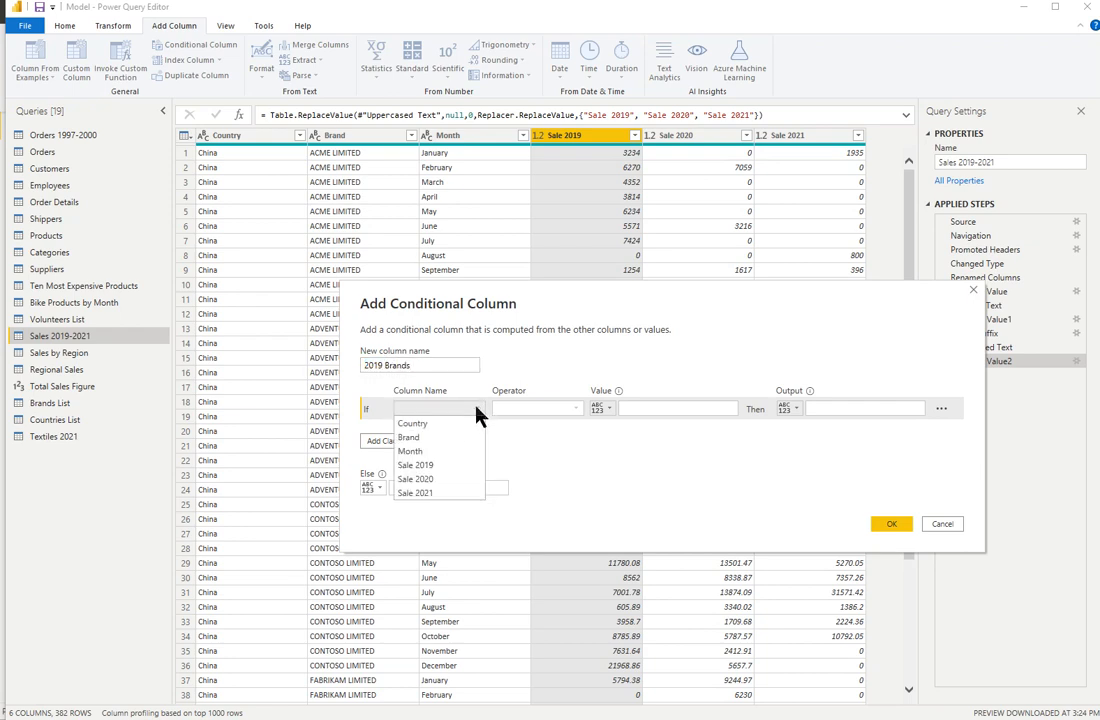
{"action": "left_click", "coordinate": [450, 467]}
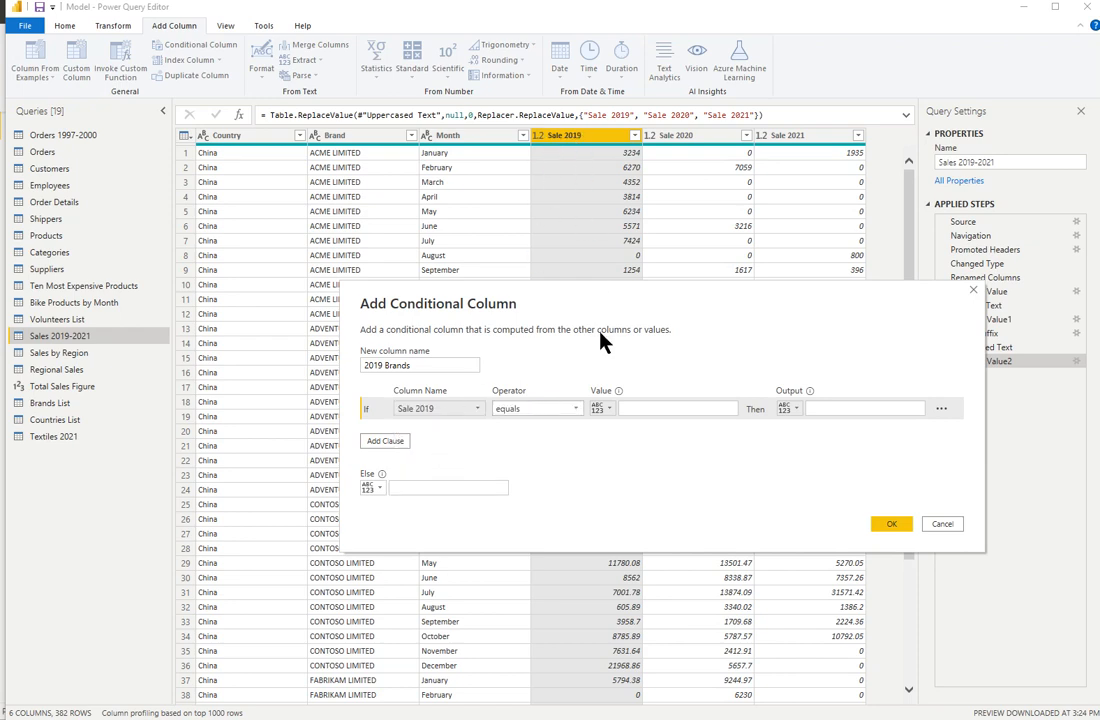
{"action": "left_click", "coordinate": [585, 410]}
{"action": "left_click", "coordinate": [562, 463]}
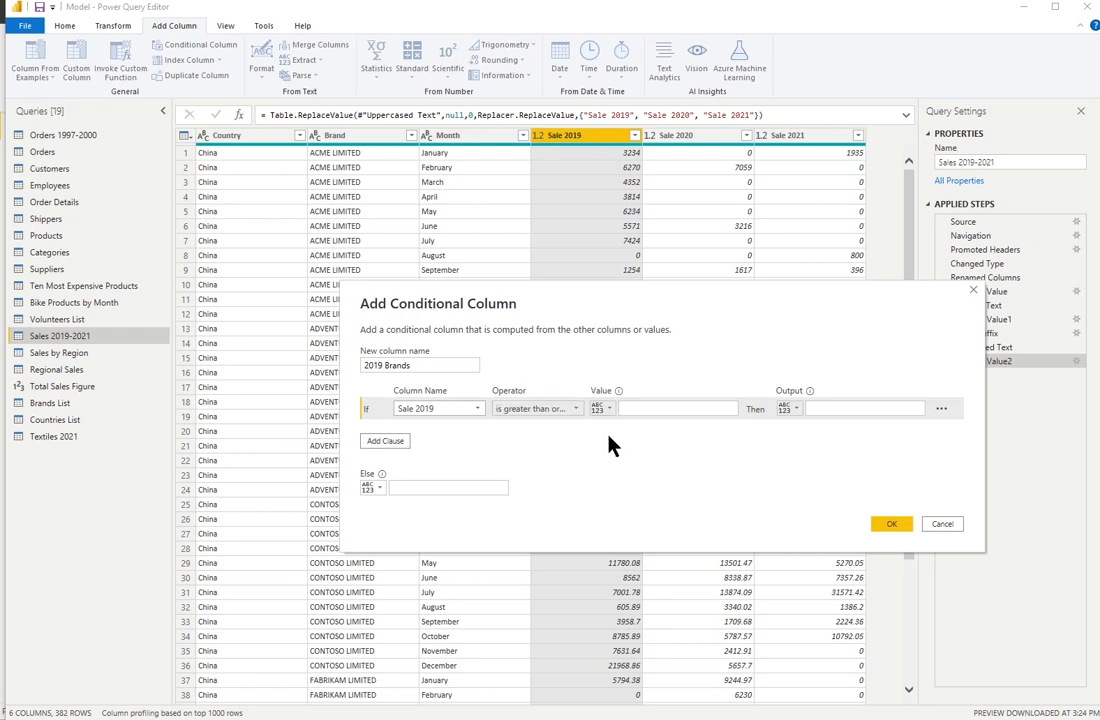
{"action": "left_click", "coordinate": [658, 408]}
{"action": "type", "text": "20000"}
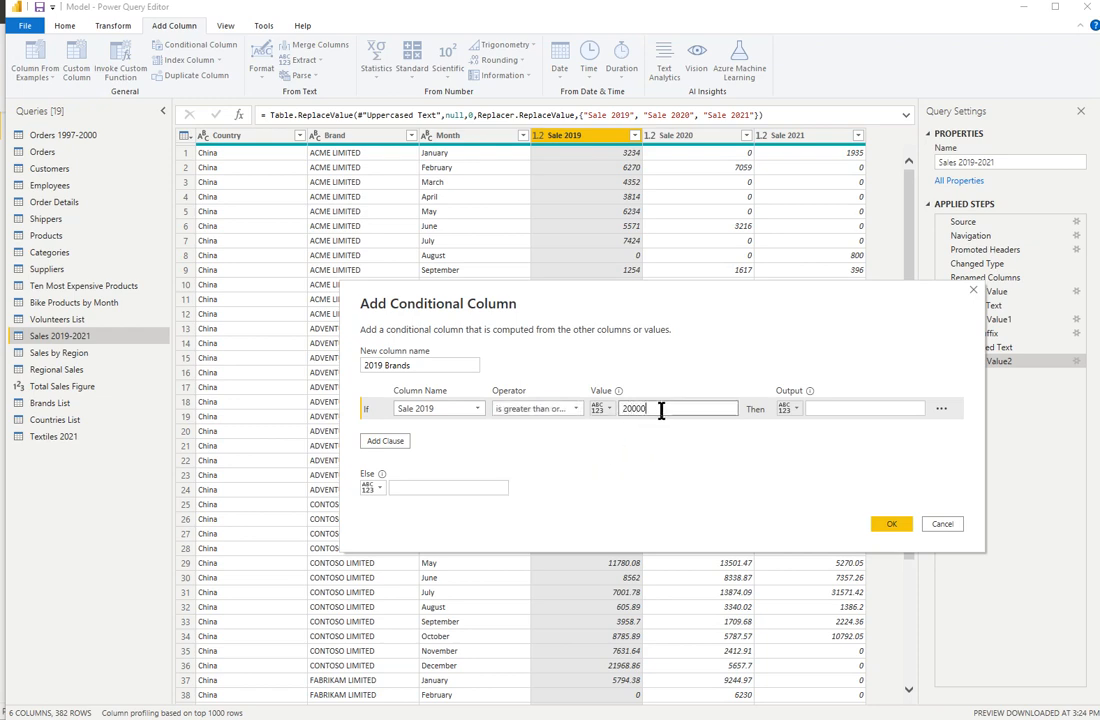
{"action": "left_click", "coordinate": [836, 406]}
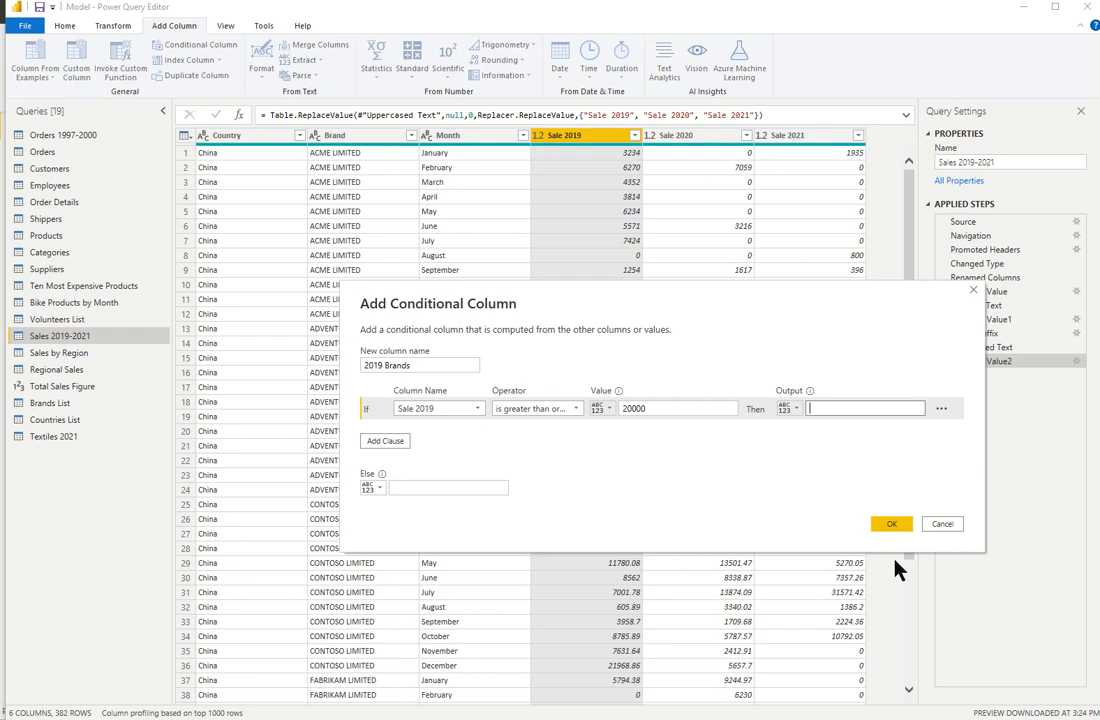
{"action": "type", "text": "Top Seller"}
Add an else-if clause so that Sale 2019 greater than or equal to 10000 outputs Popular Brand.
{"action": "left_click", "coordinate": [388, 442]}
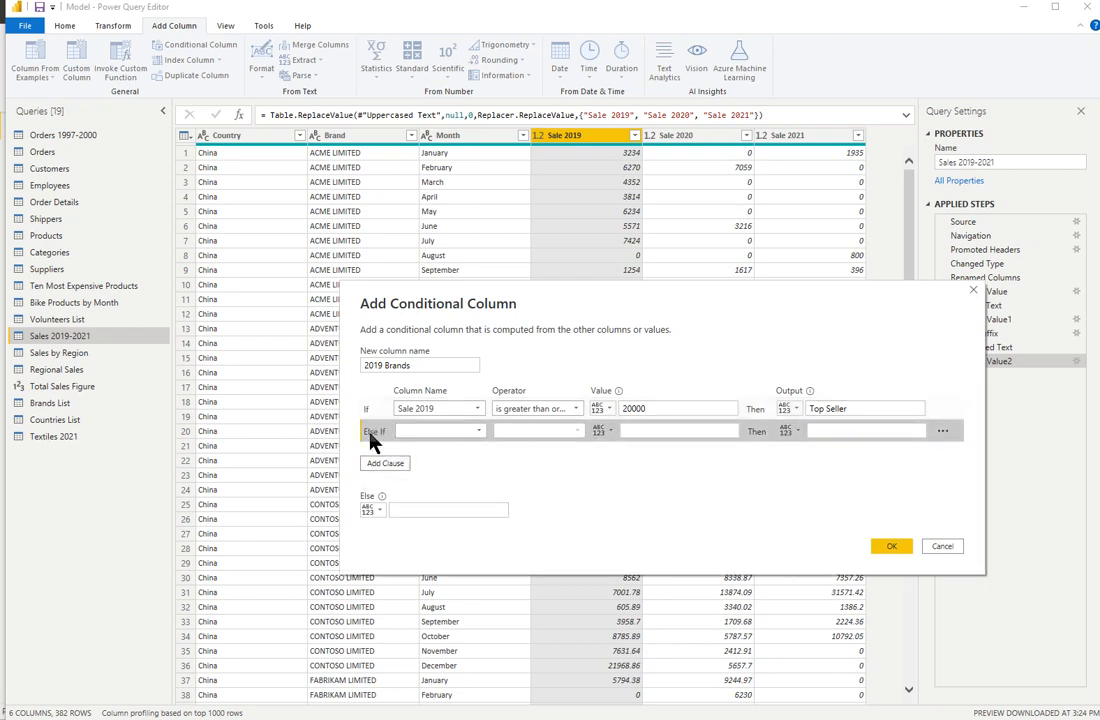
{"action": "left_click", "coordinate": [478, 433]}
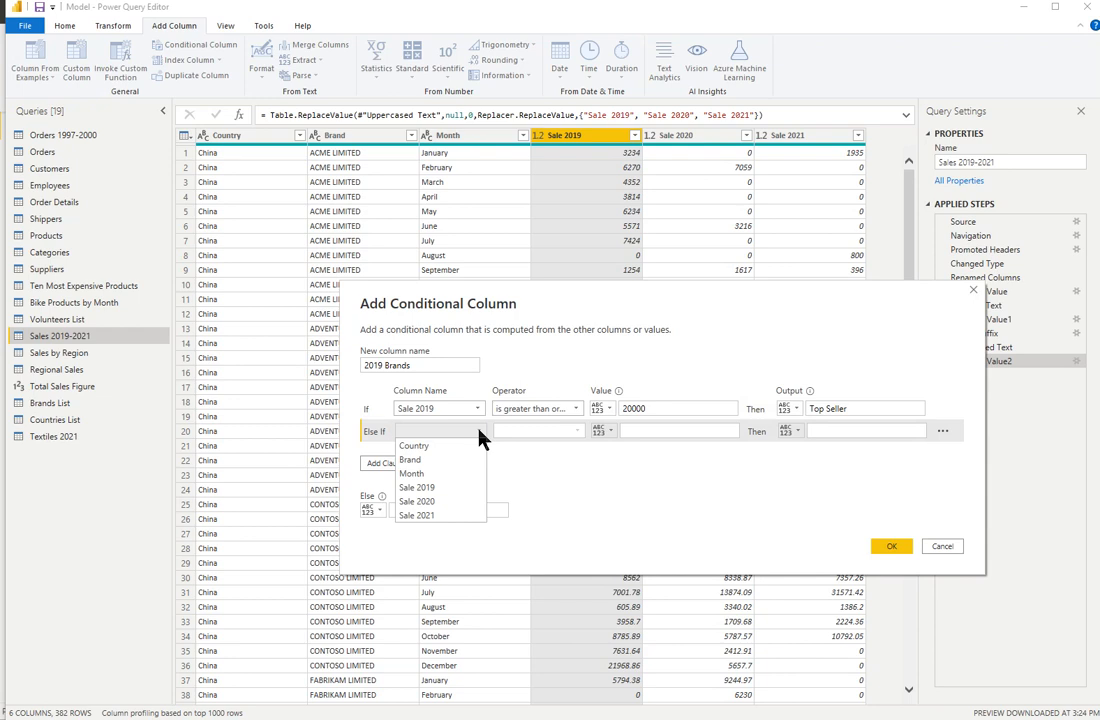
{"action": "left_click", "coordinate": [445, 488]}
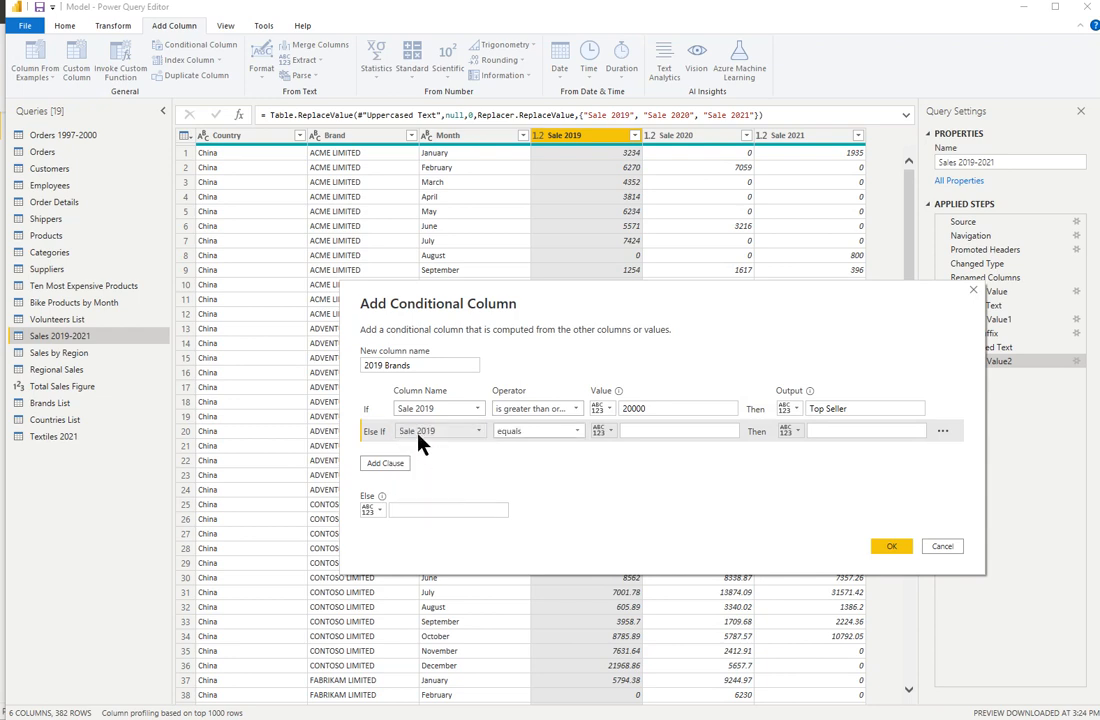
{"action": "left_click", "coordinate": [583, 440]}
{"action": "left_click", "coordinate": [633, 488]}
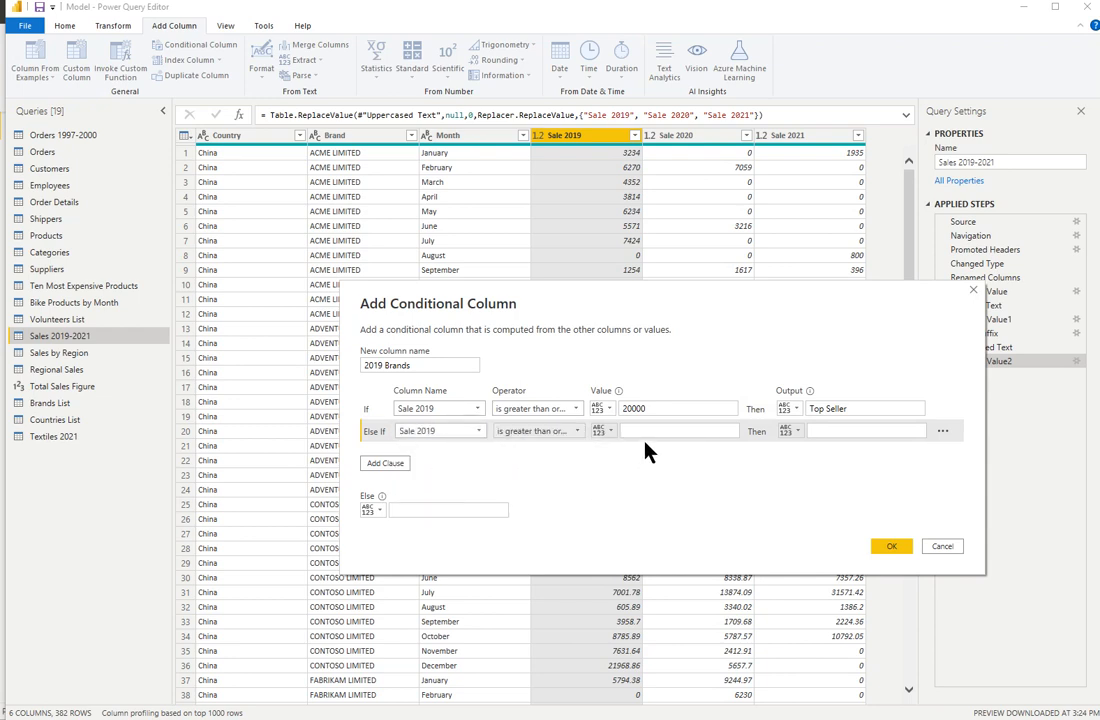
{"action": "left_click", "coordinate": [649, 430]}
{"action": "type", "text": "10000"}
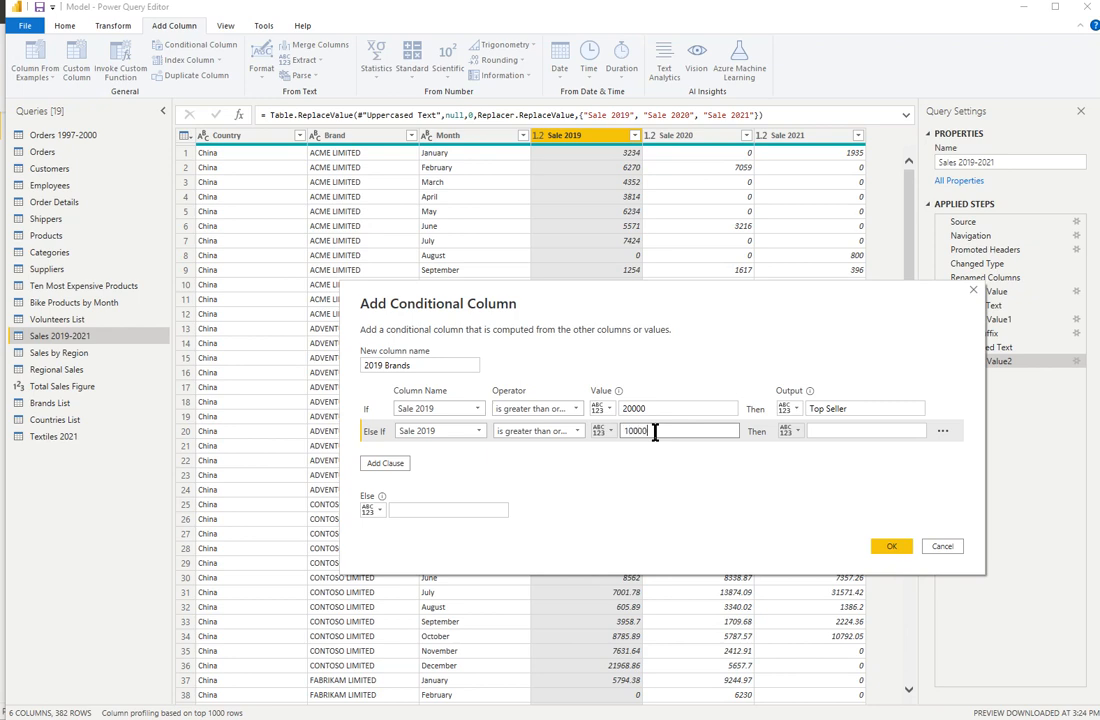
{"action": "left_click", "coordinate": [842, 430]}
{"action": "type", "text": "Popular Brand"}
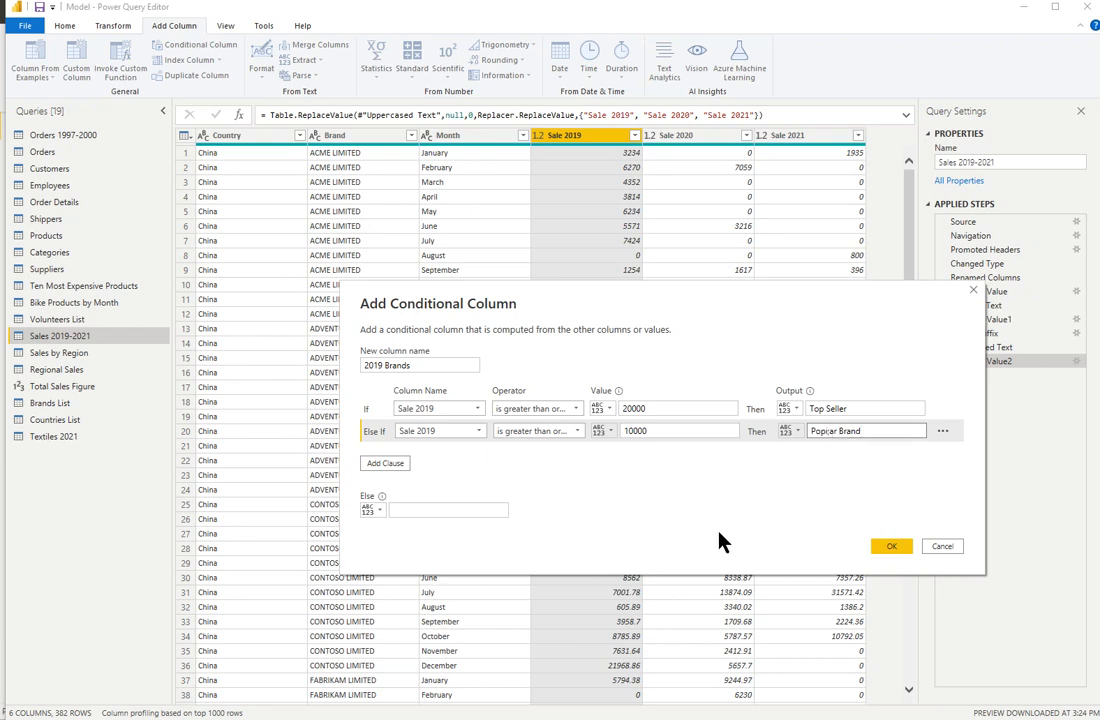
{"action": "key", "text": "ctrl+Left"}
{"action": "key", "text": "ctrl+shift+Left"}
{"action": "type", "text": "u"}
{"action": "key", "text": "BackSpace"}
{"action": "key", "text": "BackSpace"}
{"action": "type", "text": "ular"}
Set the else output to Standard and create the 2019 Brands column.
{"action": "left_click", "coordinate": [467, 509]}
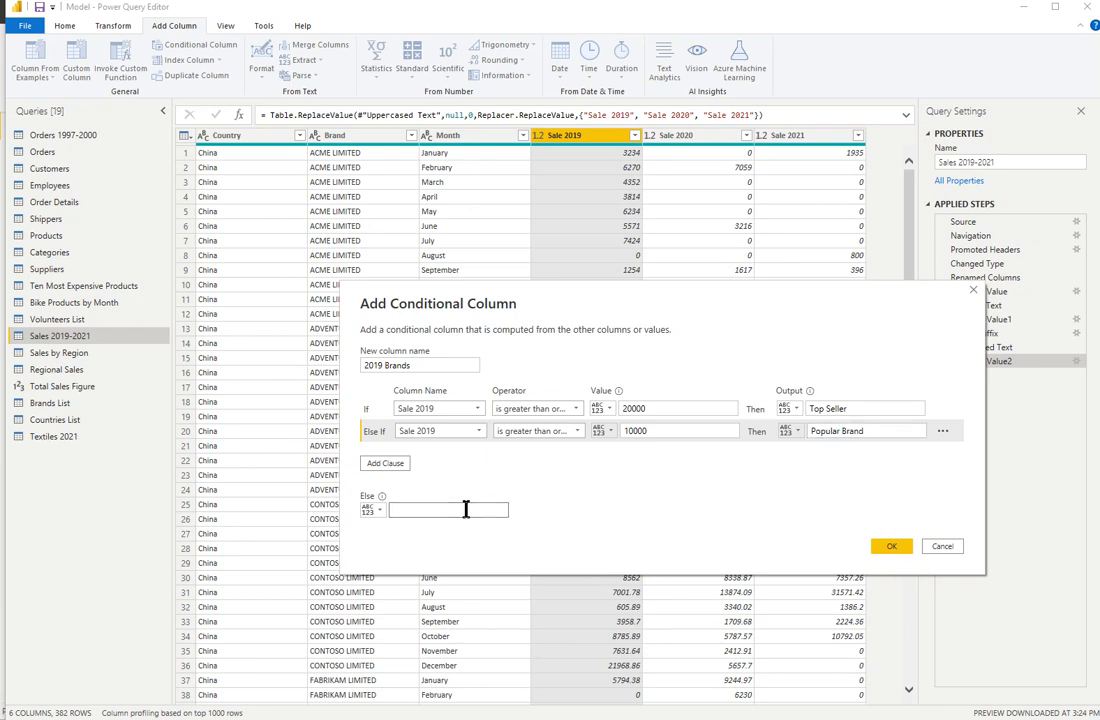
{"action": "type", "text": "Standard"}
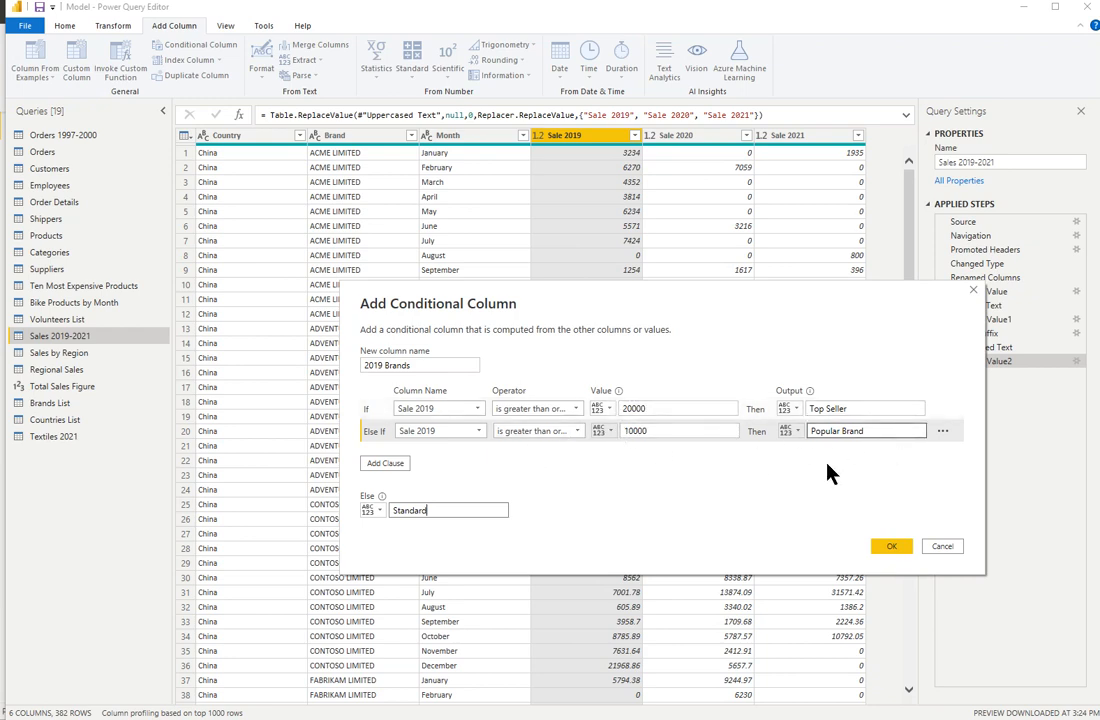
{"action": "left_click", "coordinate": [898, 548]}
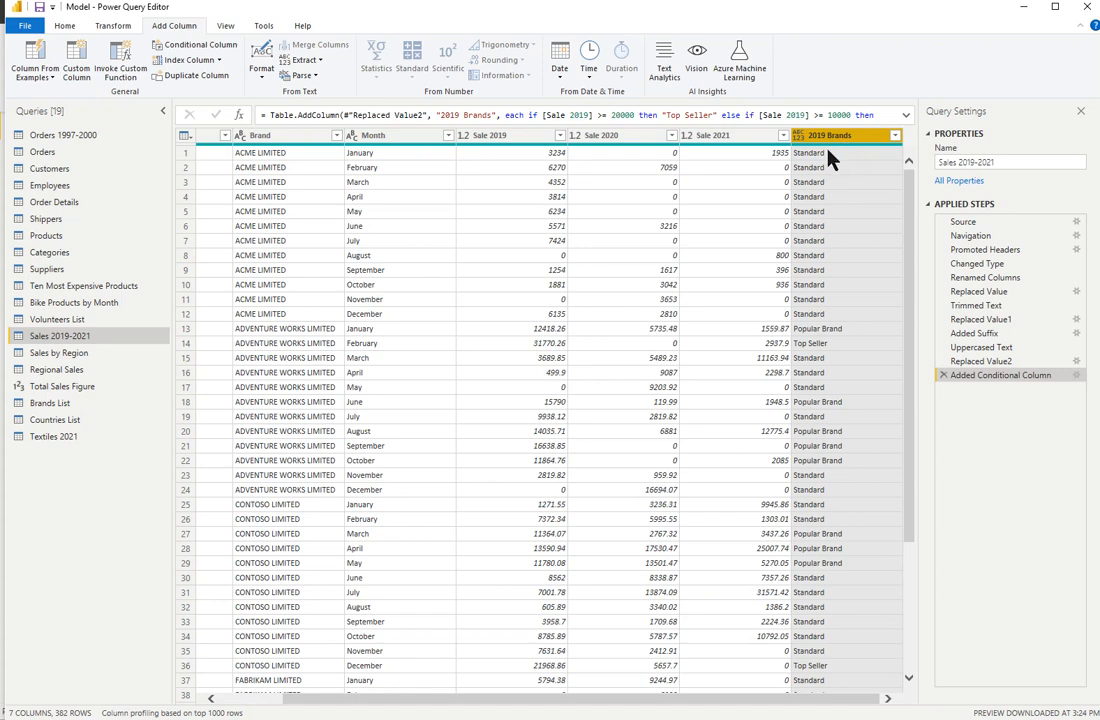
Move the 2019 Brands column between Sale 2019 and Sale 2020.
{"action": "left_click_drag", "start_coordinate": [830, 147], "coordinate": [590, 157]}
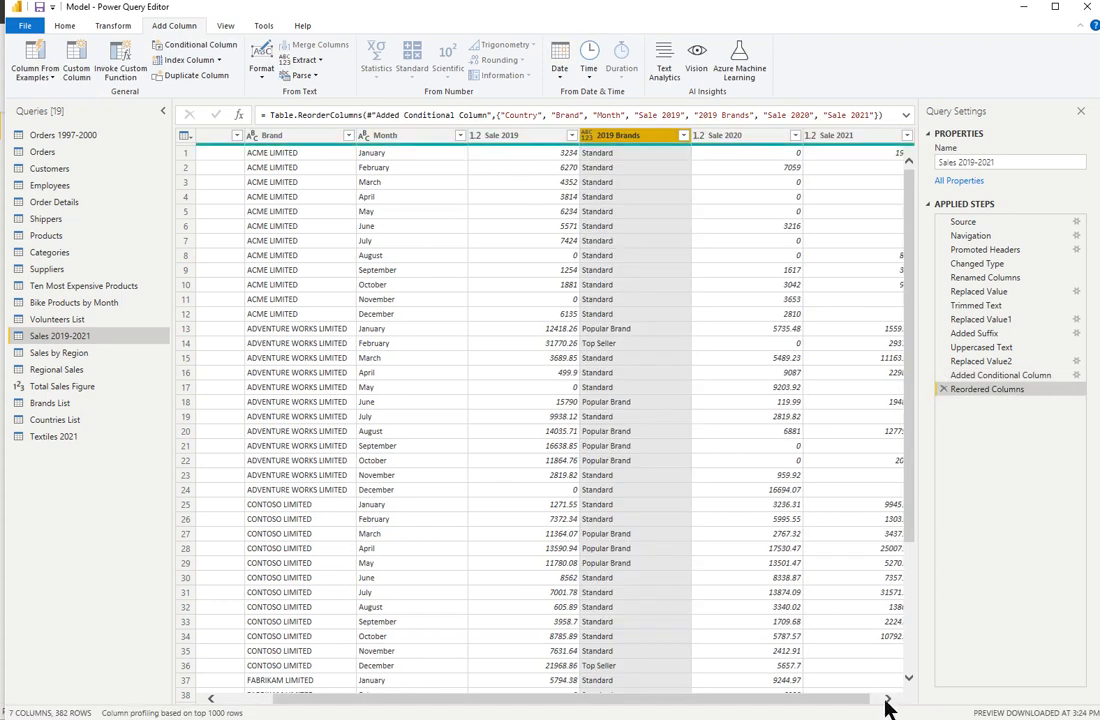
{"action": "left_click", "coordinate": [887, 699]}
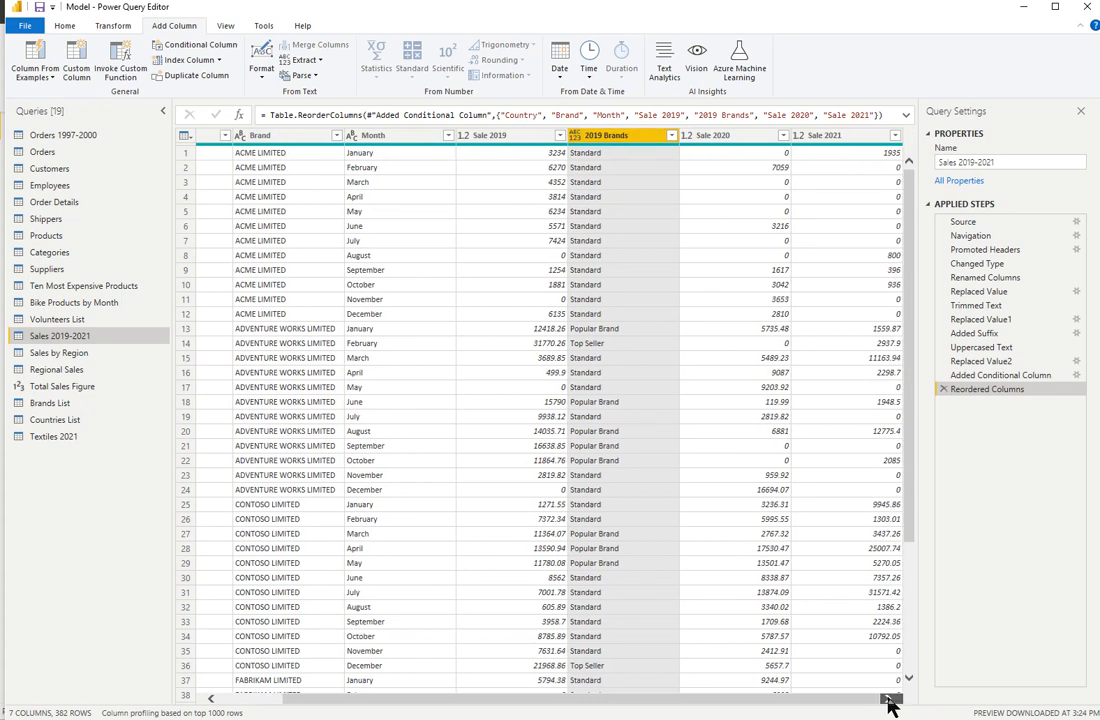
Start another conditional column for the 2020 sales and name it 2020 Brands.
{"action": "left_click", "coordinate": [748, 138]}
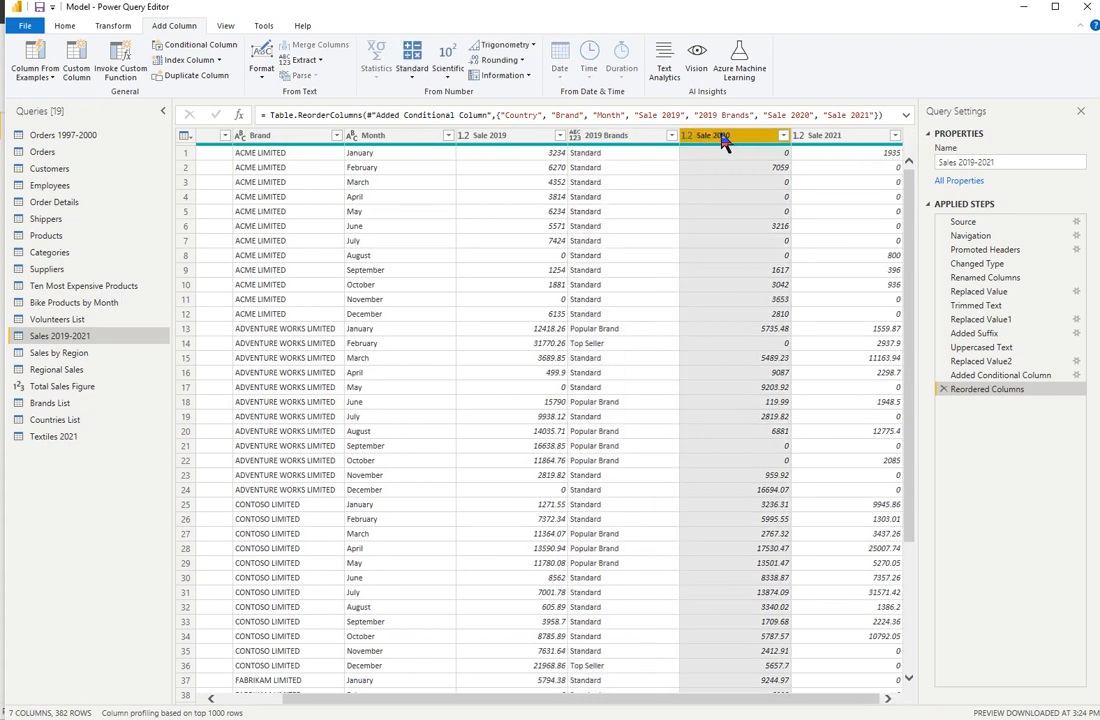
{"action": "left_click", "coordinate": [196, 46]}
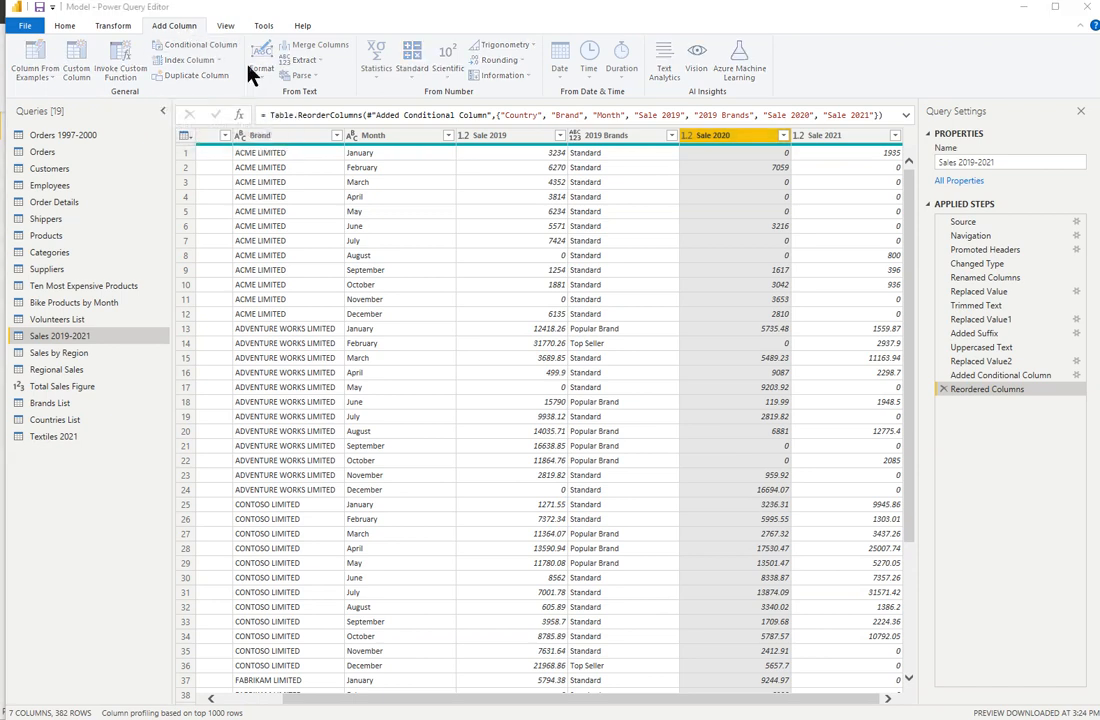
{"action": "double_click", "coordinate": [642, 309]}
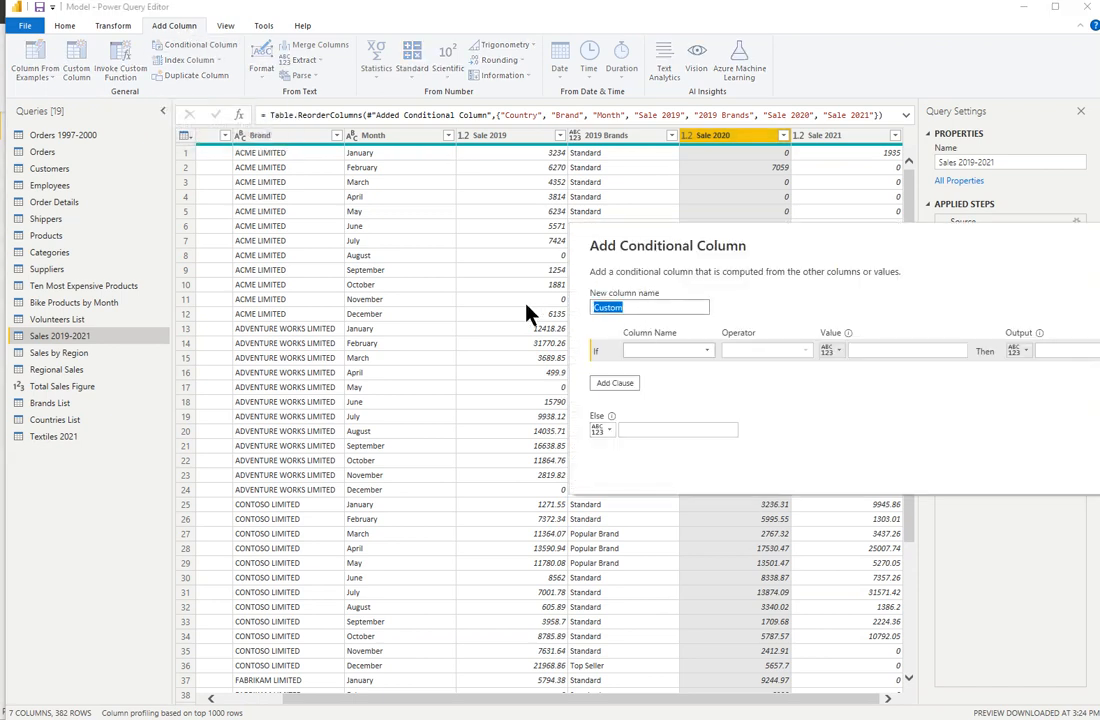
{"action": "type", "text": "2020 Brands"}
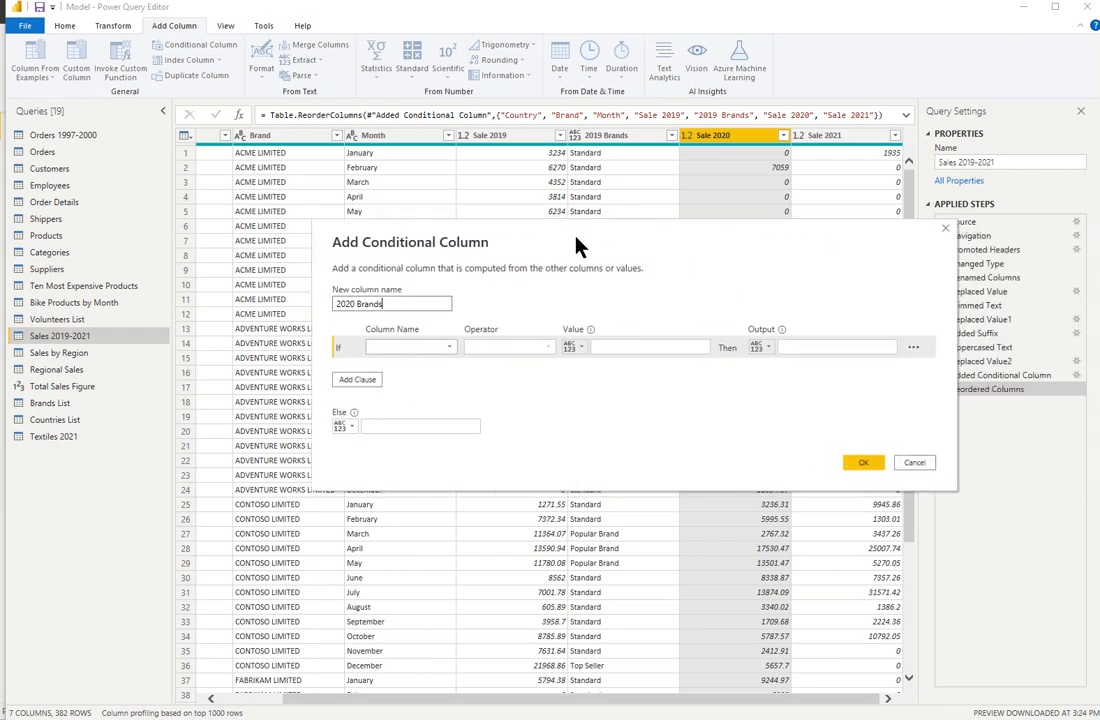
Define the first 2020 Brands condition so that Sale 2020 greater than or equal to 20000 outputs Top Seller.
{"action": "left_click", "coordinate": [433, 348]}
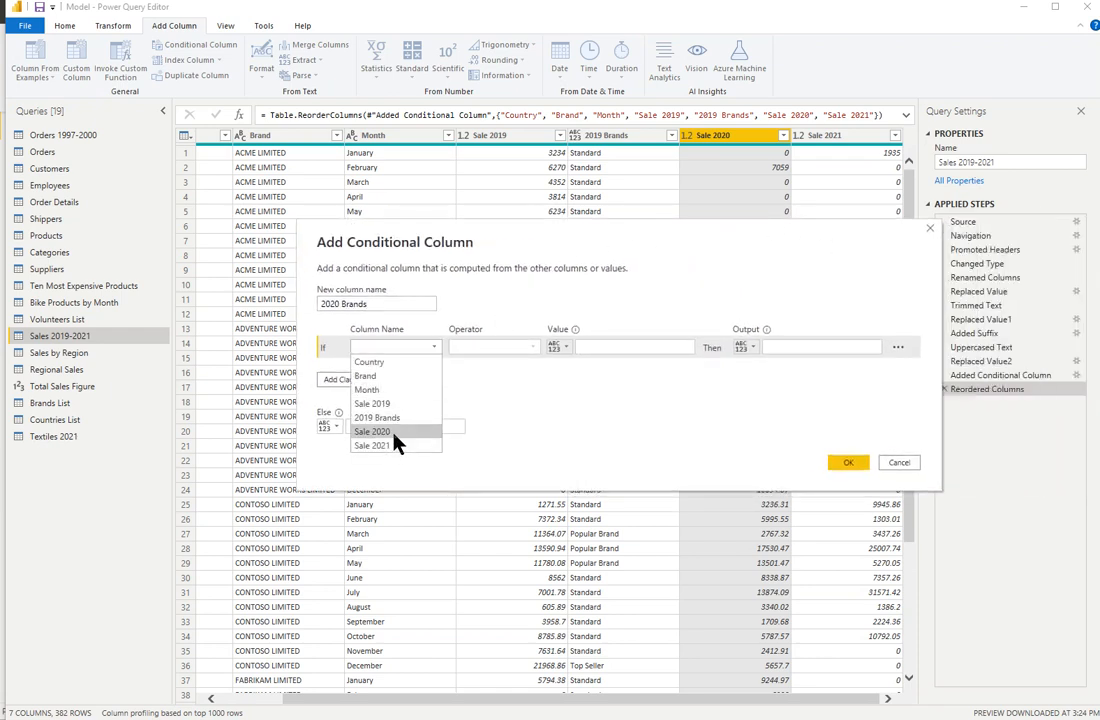
{"action": "left_click", "coordinate": [394, 432]}
{"action": "left_click", "coordinate": [532, 347]}
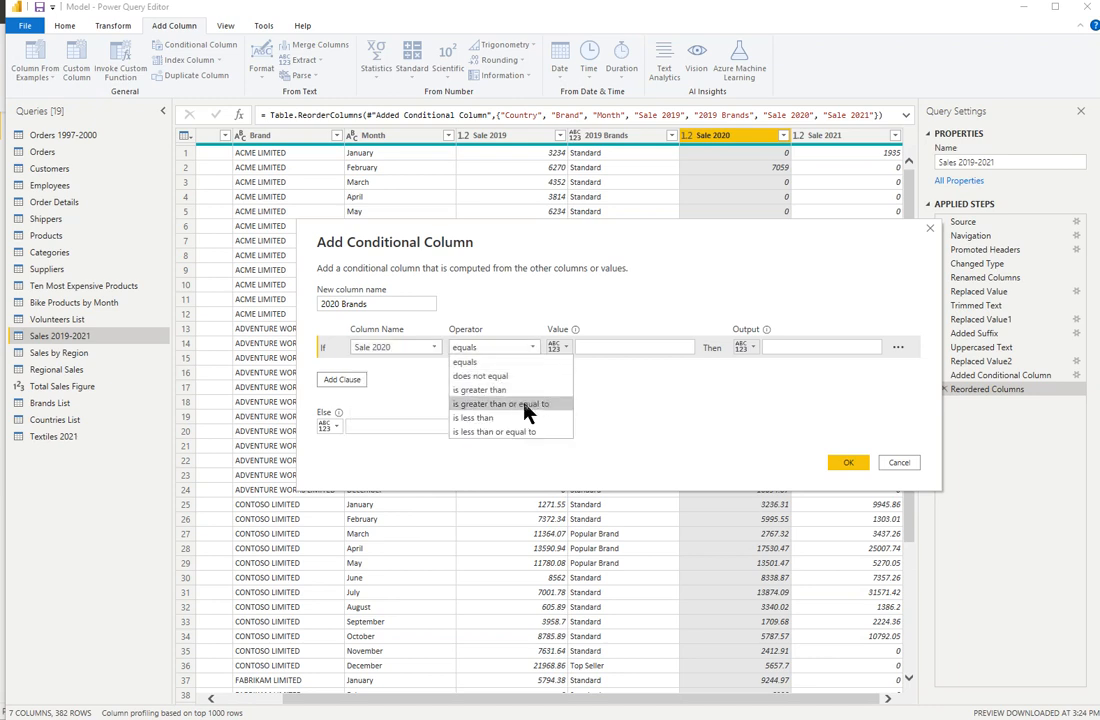
{"action": "left_click", "coordinate": [525, 405]}
{"action": "left_click", "coordinate": [598, 346]}
{"action": "type", "text": "20000"}
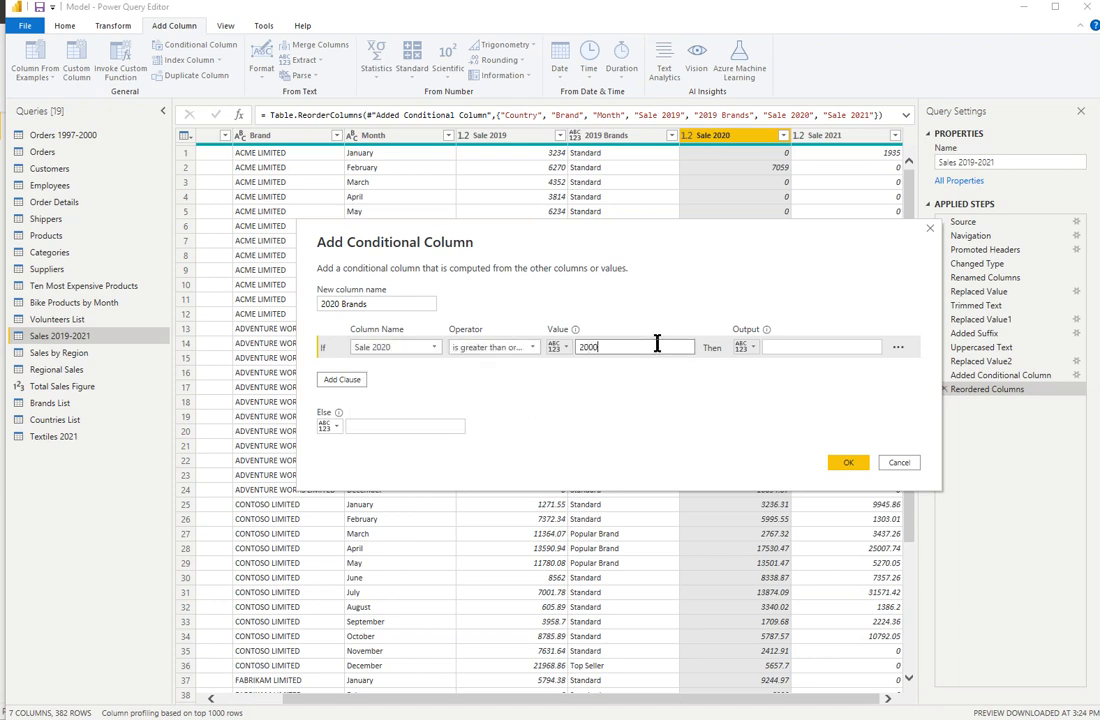
{"action": "key", "text": "Tab"}
{"action": "key", "text": "Tab"}
{"action": "type", "text": "Po"}
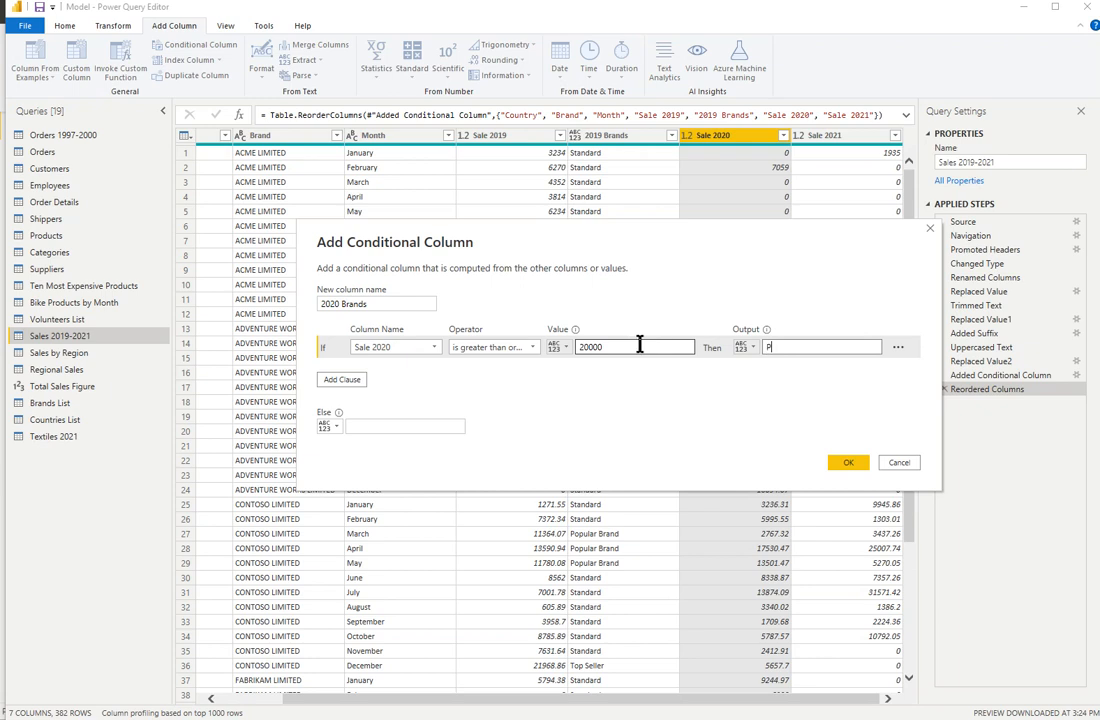
{"action": "key", "text": "BackSpace"}
{"action": "key", "text": "BackSpace"}
{"action": "type", "text": "Top Seller"}
Add an else-if clause so that Sale 2020 greater than or equal to 10000 outputs Popular Brand.
{"action": "left_click", "coordinate": [336, 380]}
{"action": "left_click", "coordinate": [434, 370]}
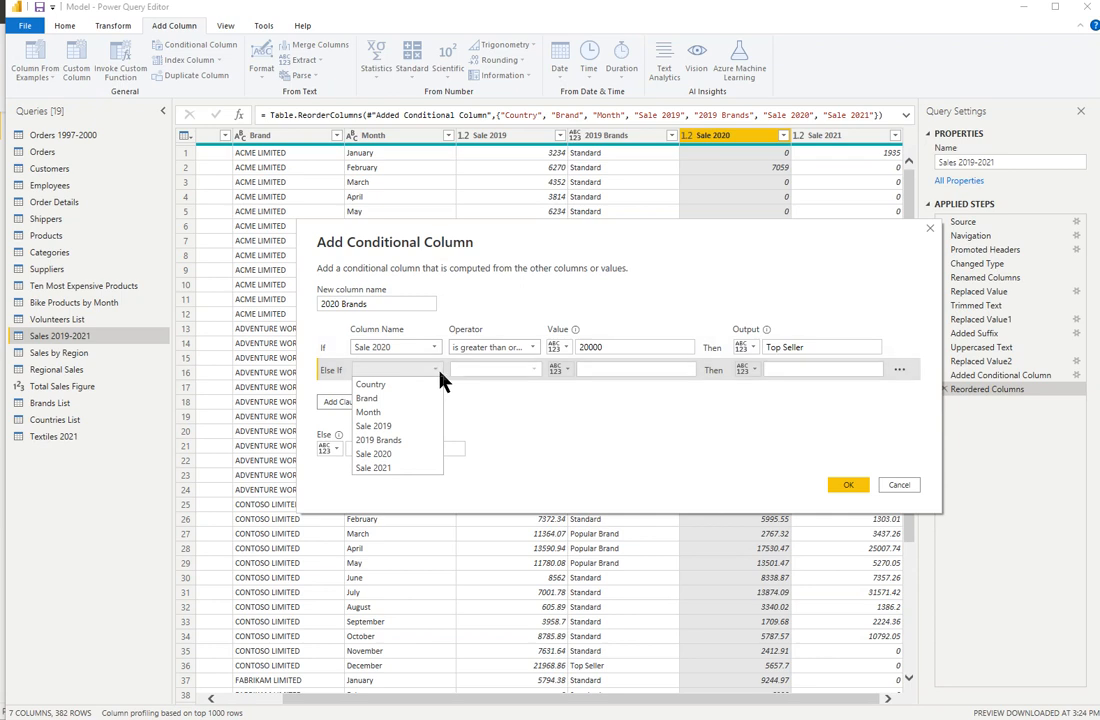
{"action": "left_click", "coordinate": [393, 455]}
{"action": "left_click", "coordinate": [527, 370]}
{"action": "left_click", "coordinate": [521, 426]}
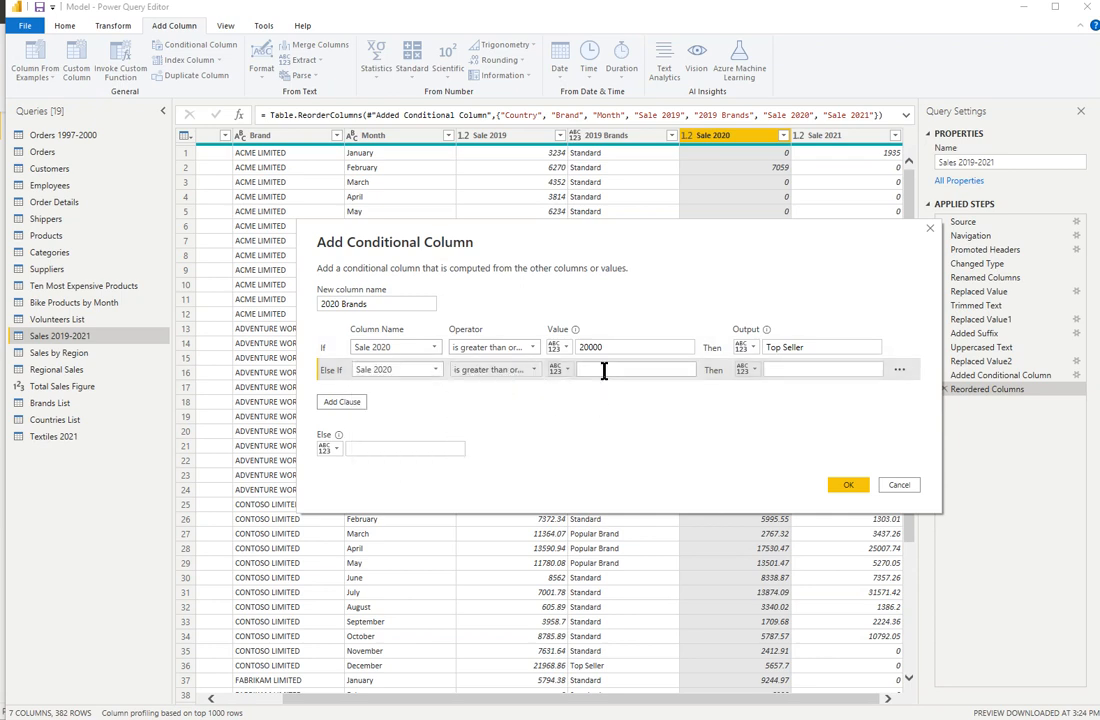
{"action": "left_click", "coordinate": [604, 370]}
{"action": "type", "text": "10000"}
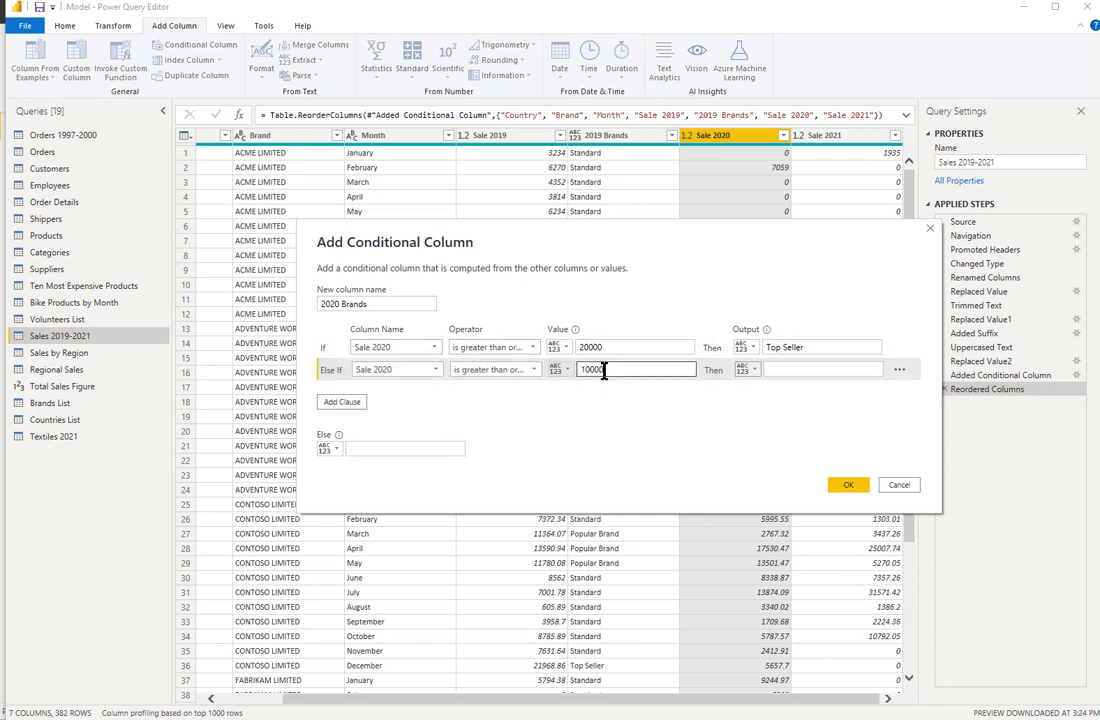
{"action": "key", "text": "Tab"}
{"action": "type", "text": "Pu"}
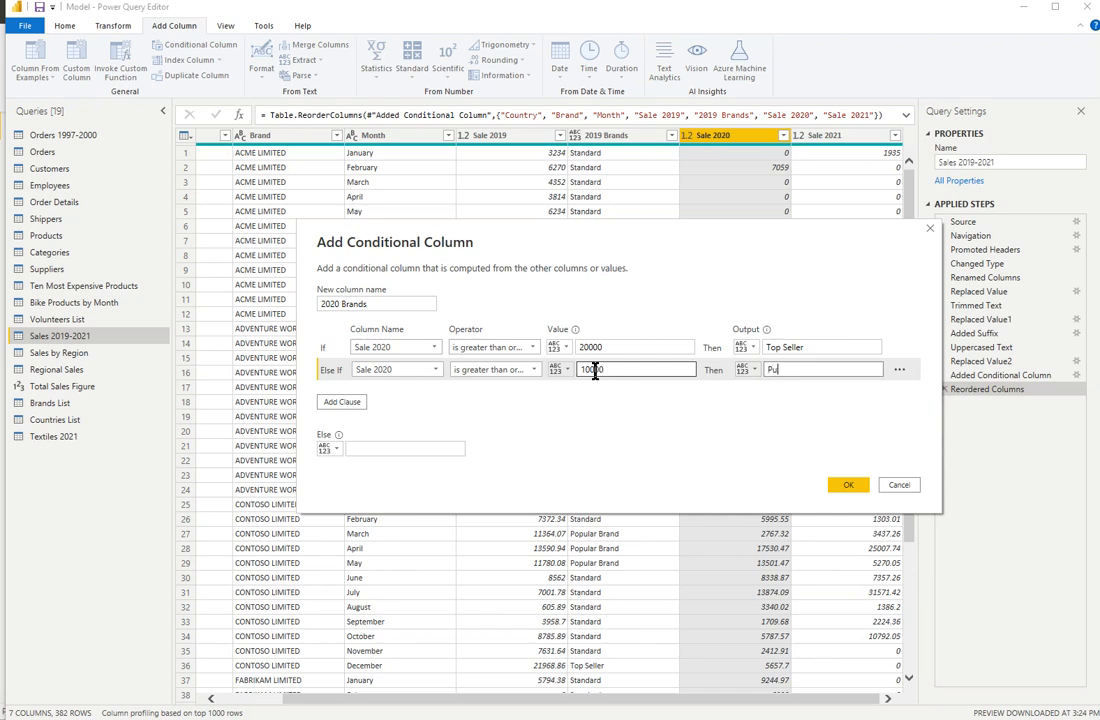
{"action": "type", "text": "pular Brand"}
Set the else output to Standard and create the 2020 Brands column.
{"action": "left_click", "coordinate": [393, 446]}
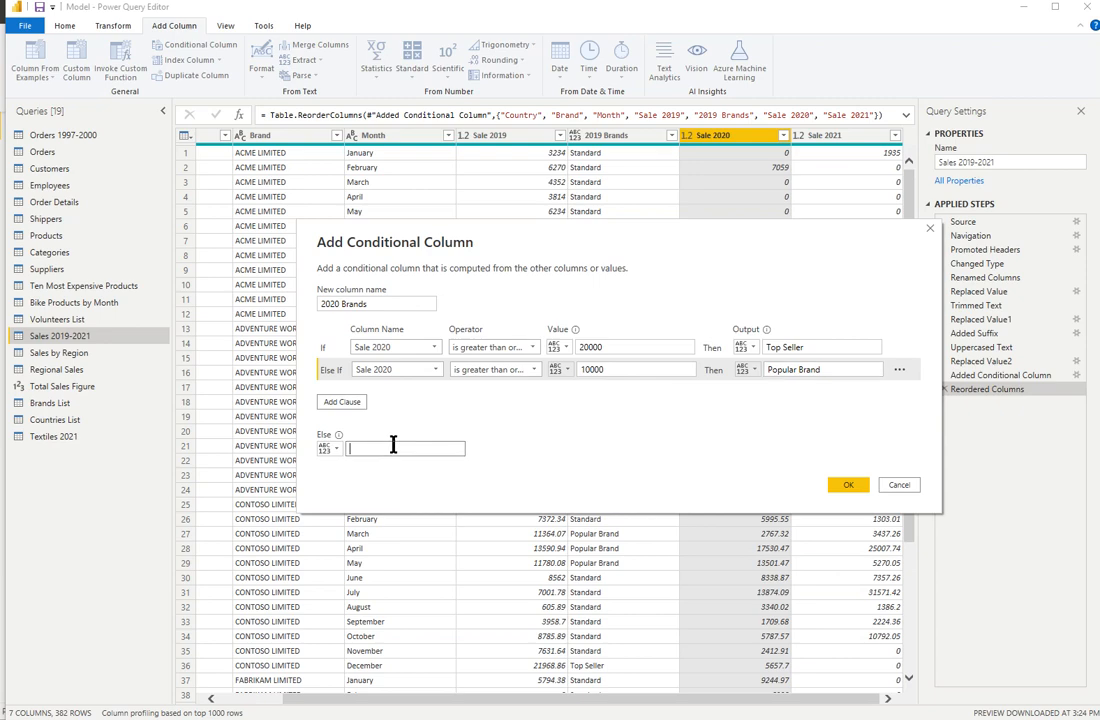
{"action": "type", "text": "Standard"}
{"action": "left_click", "coordinate": [847, 486]}
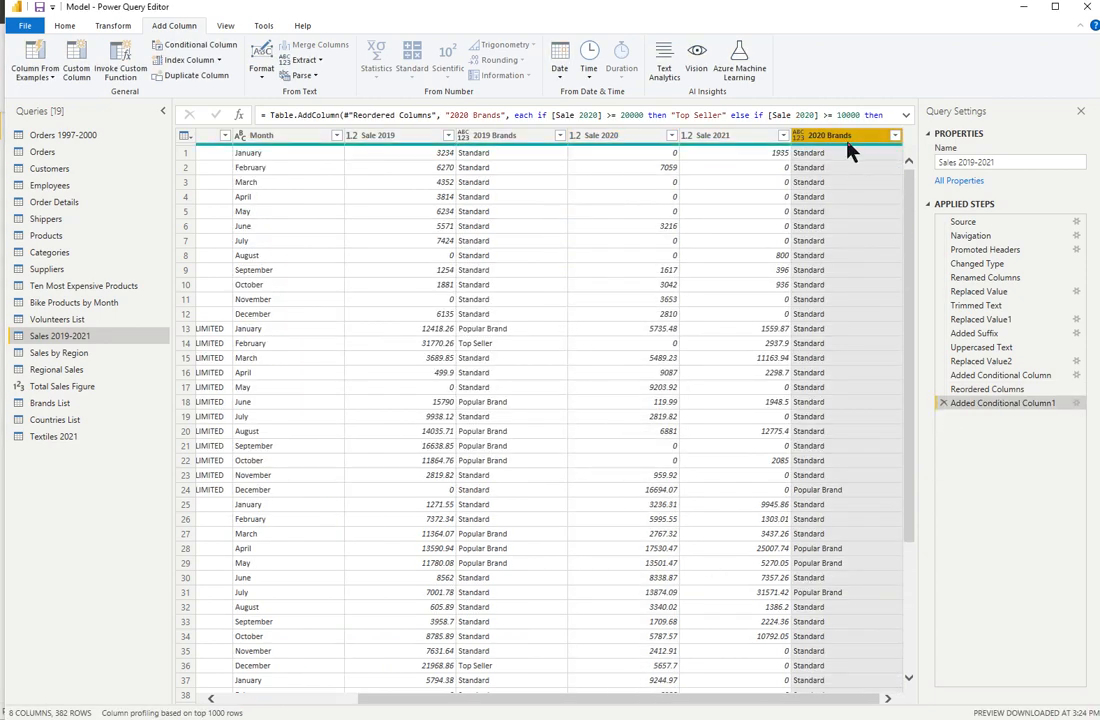
Move the 2020 Brands column between Sale 2020 and Sale 2021.
{"action": "left_click_drag", "start_coordinate": [798, 143], "coordinate": [731, 145]}
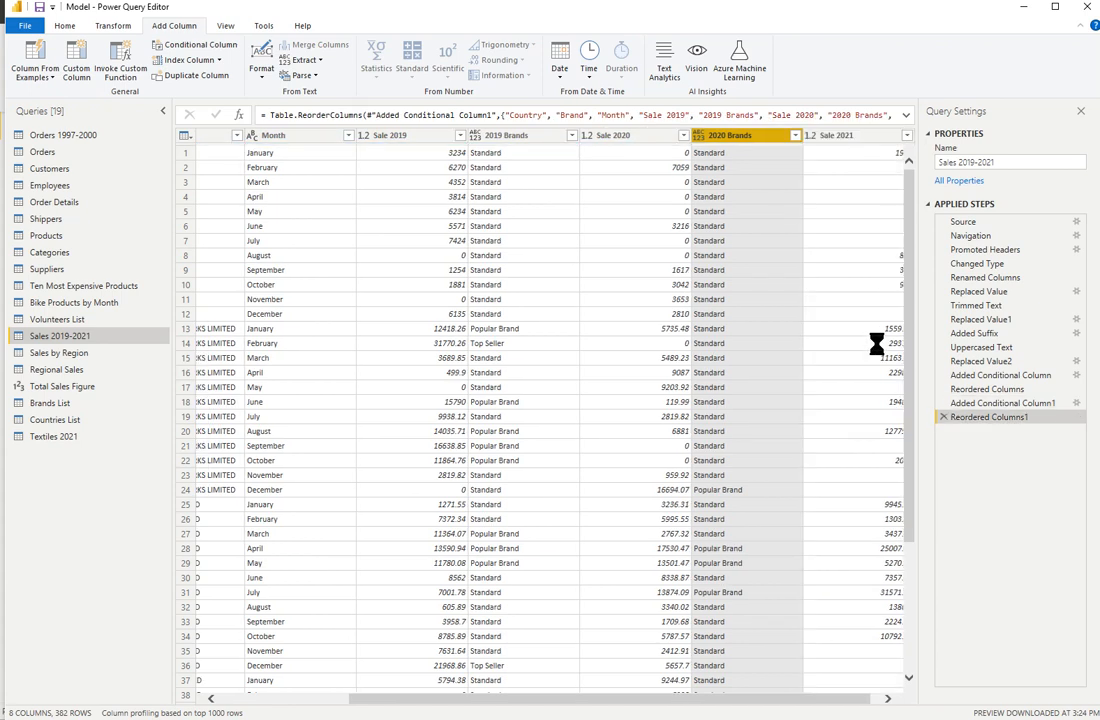
{"action": "left_click", "coordinate": [888, 698]}
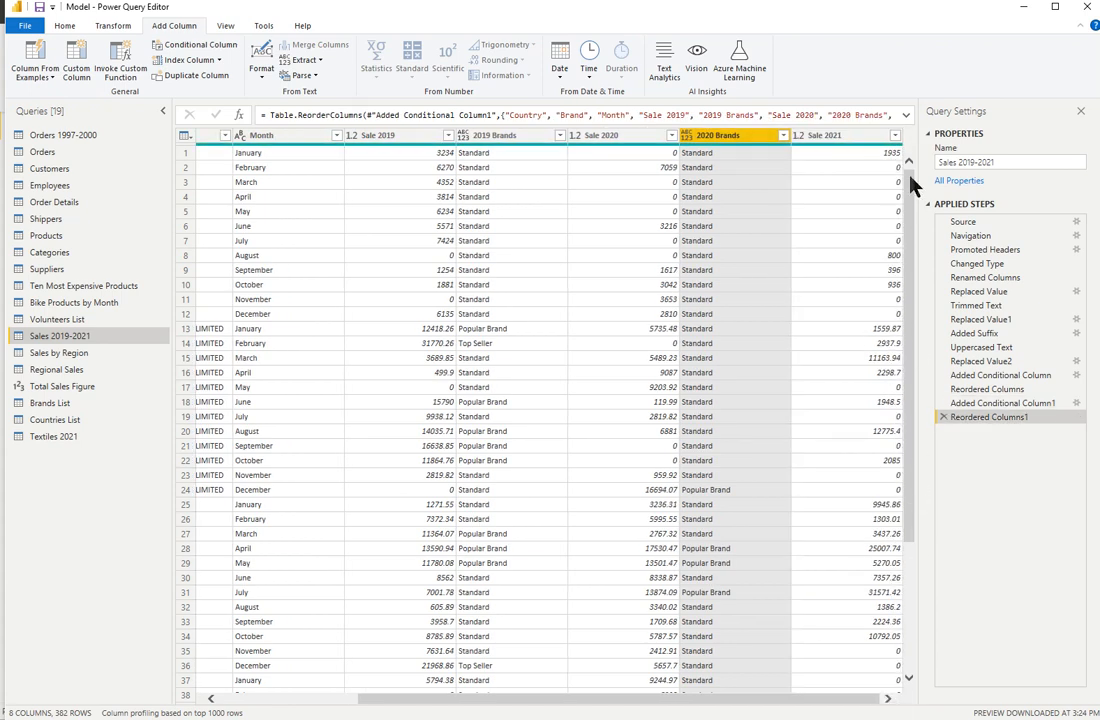
Start another conditional column for the 2021 sales and name it 2021 Brands.
{"action": "left_click", "coordinate": [864, 138]}
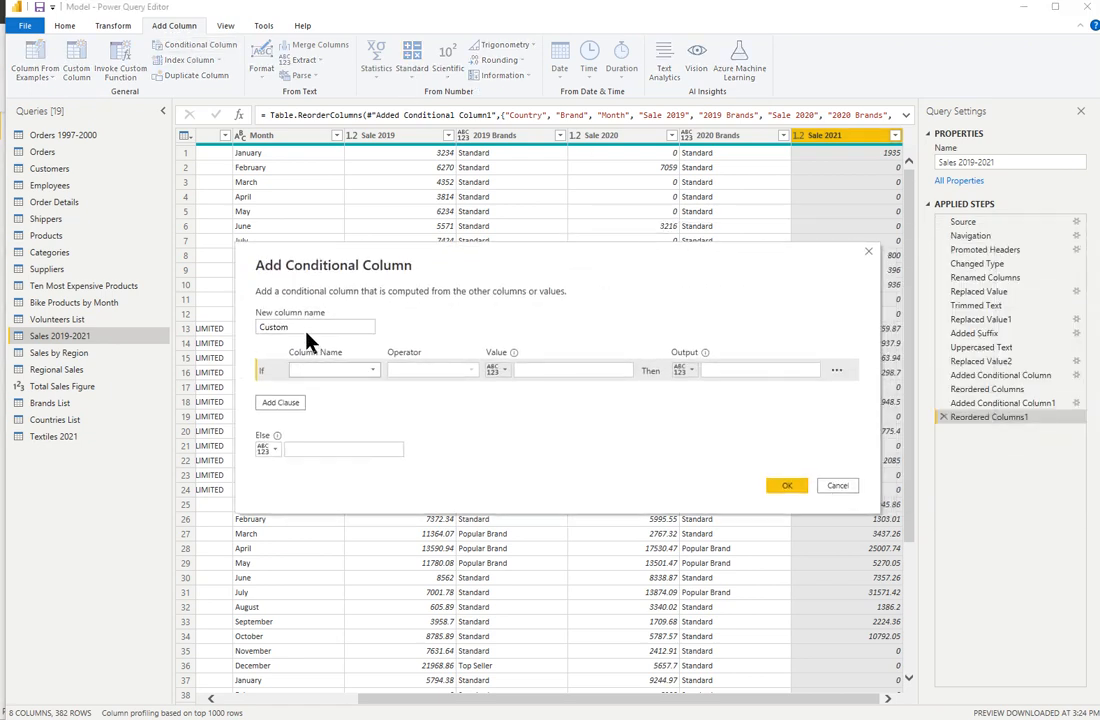
{"action": "double_click", "coordinate": [306, 333]}
{"action": "type", "text": "2021 Brands"}
Define the first 2021 Brands condition so that Sale 2021 greater than or equal to 20000 outputs Top Seller.
{"action": "left_click", "coordinate": [372, 371]}
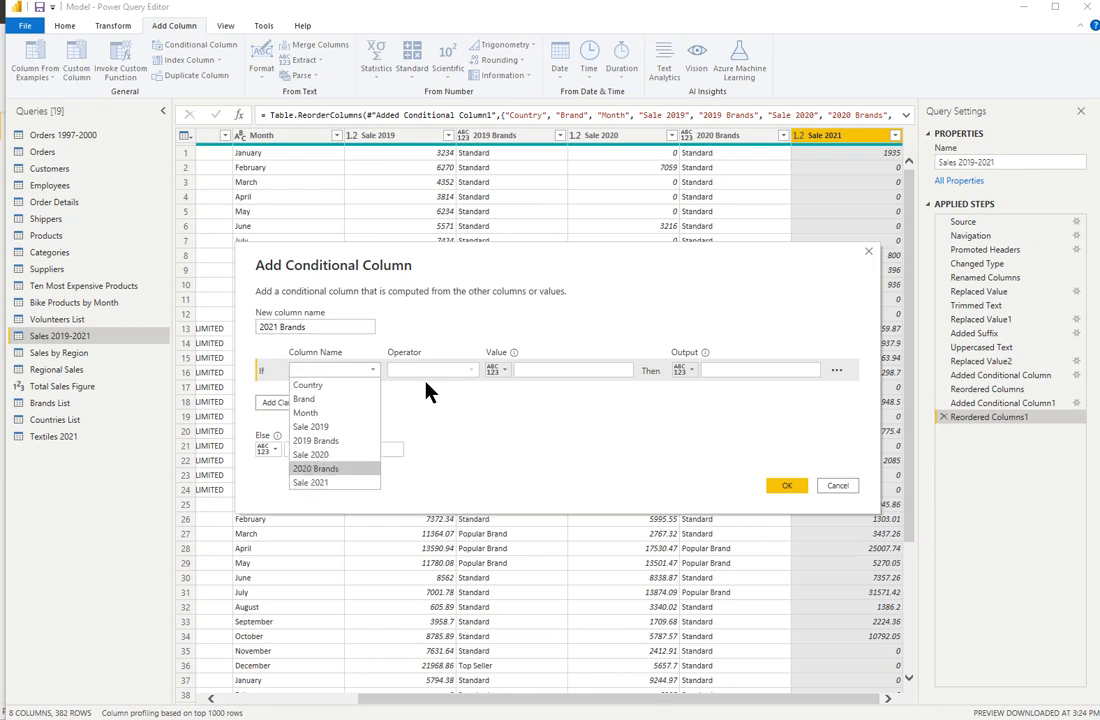
{"action": "left_click", "coordinate": [340, 483]}
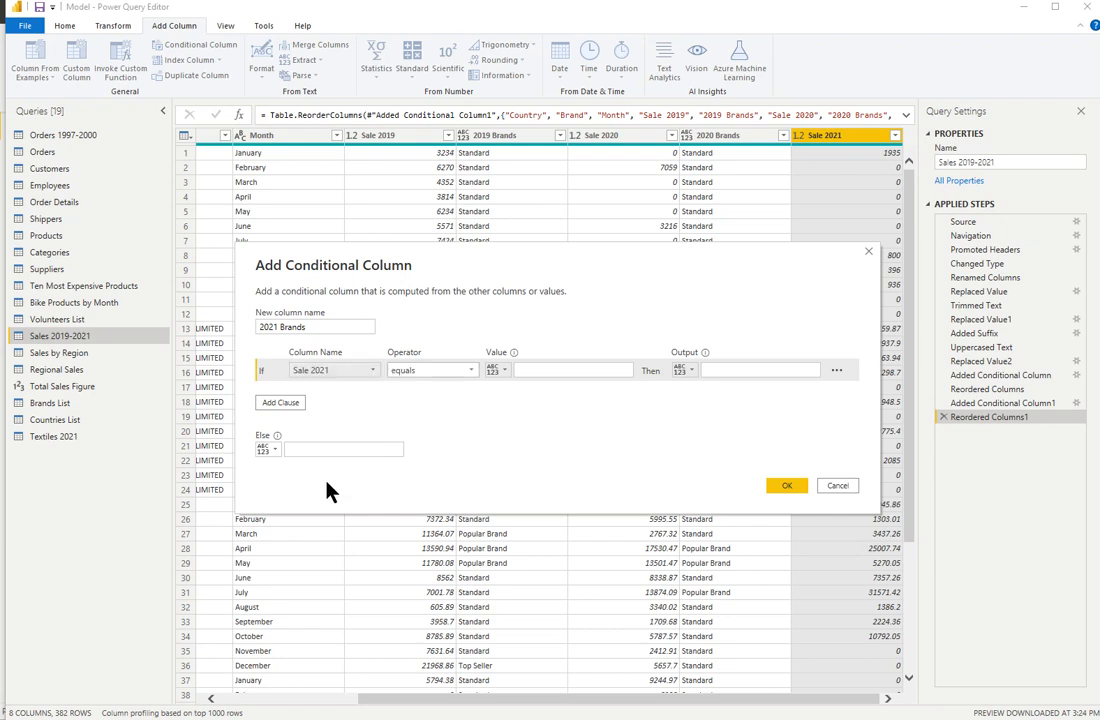
{"action": "left_click", "coordinate": [468, 371]}
{"action": "left_click", "coordinate": [420, 430]}
{"action": "left_click", "coordinate": [565, 369]}
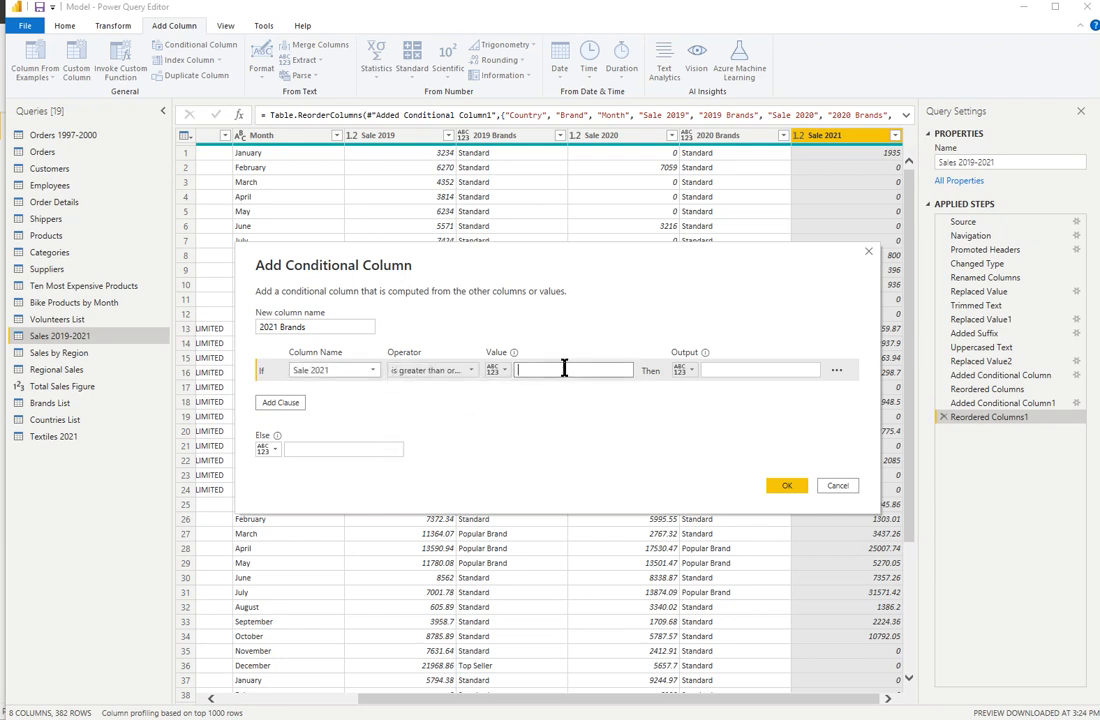
{"action": "type", "text": "200000"}
{"action": "key", "text": "Tab"}
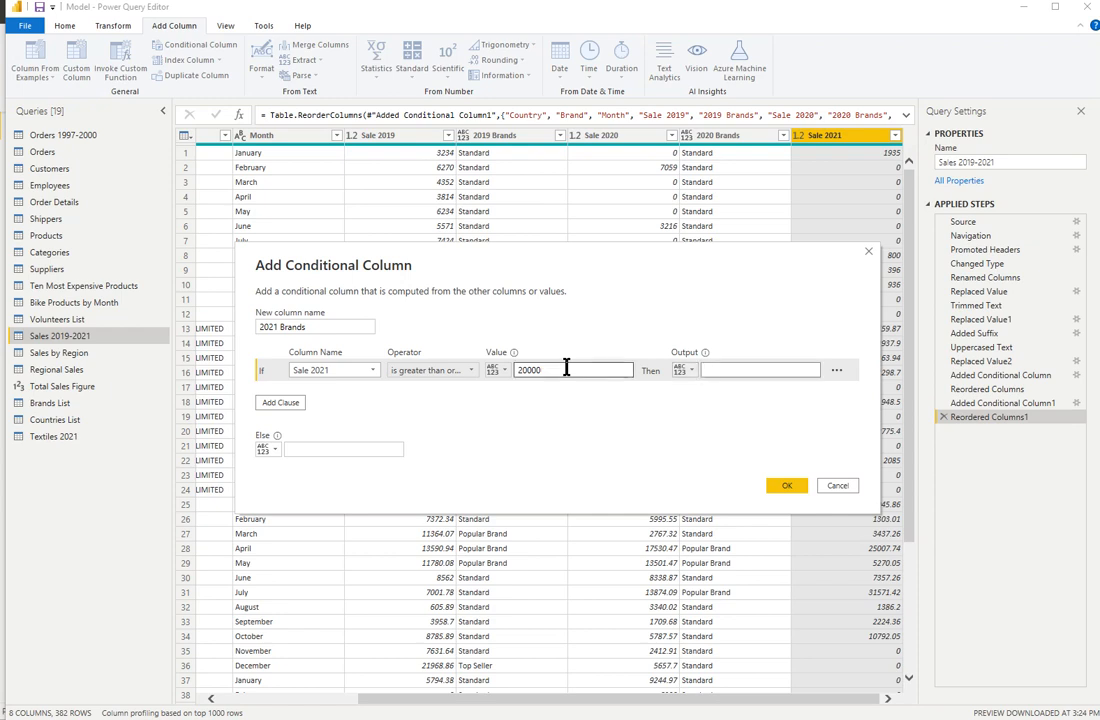
{"action": "type", "text": "Top Seller"}
Add an else-if clause so that Sale 2021 greater than or equal to 10000 outputs Popular Brand.
{"action": "left_click", "coordinate": [288, 405]}
{"action": "left_click", "coordinate": [360, 393]}
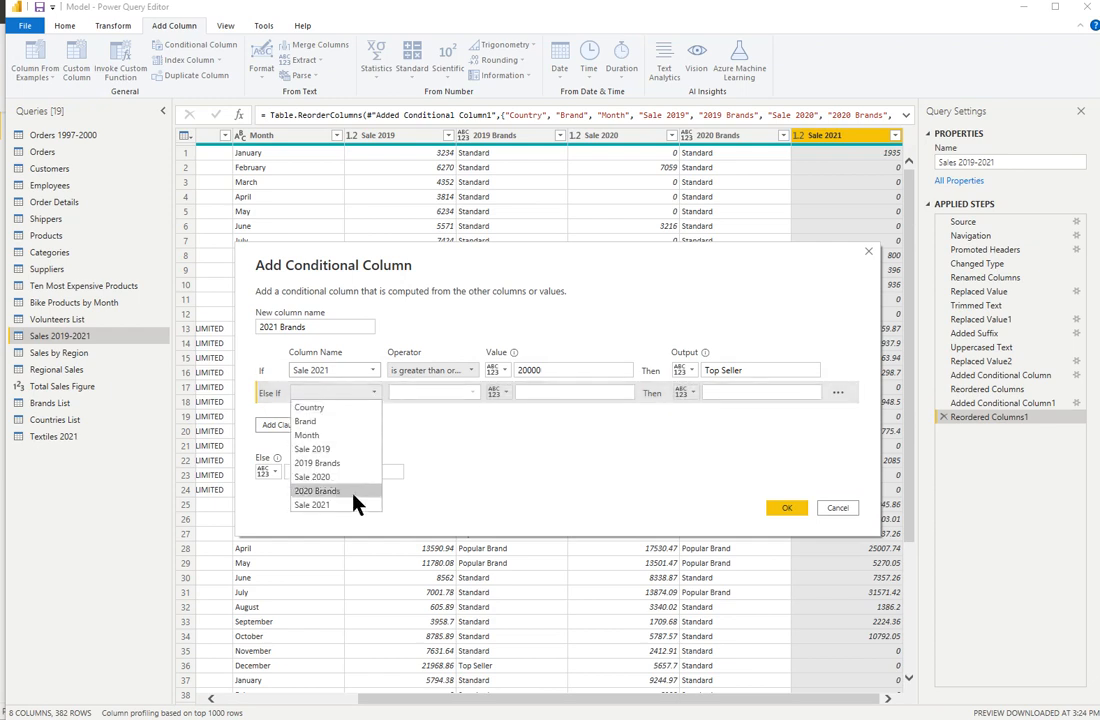
{"action": "left_click", "coordinate": [342, 505]}
{"action": "left_click", "coordinate": [472, 393]}
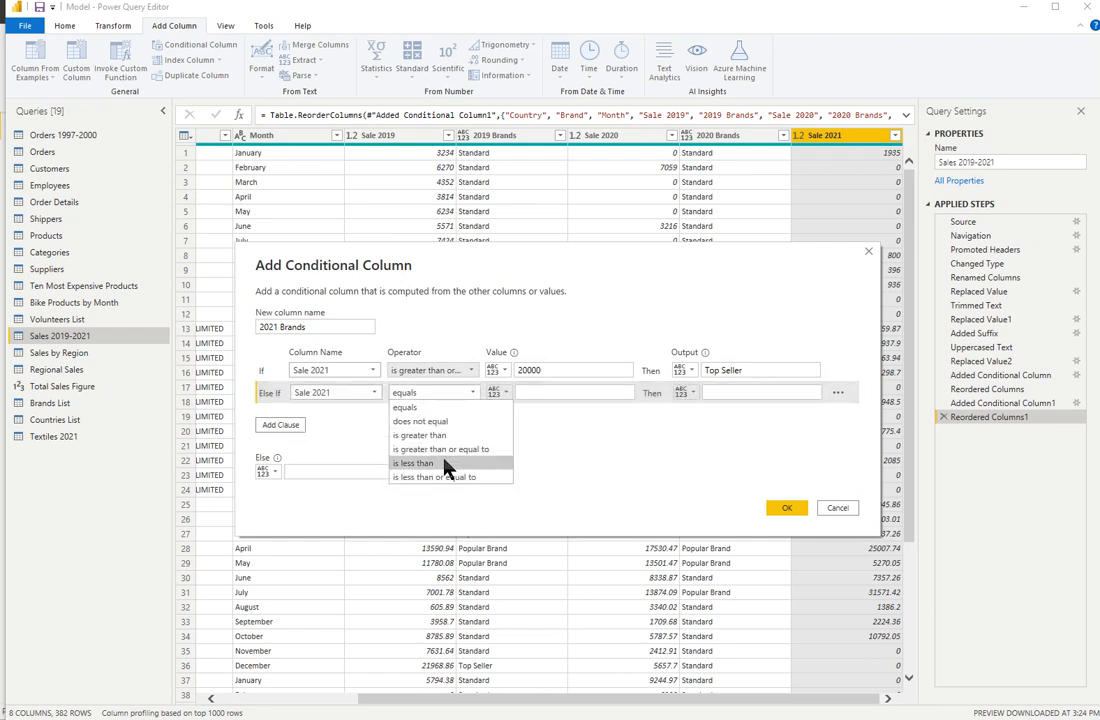
{"action": "left_click", "coordinate": [440, 449]}
{"action": "left_click", "coordinate": [535, 392]}
{"action": "type", "text": "10"}
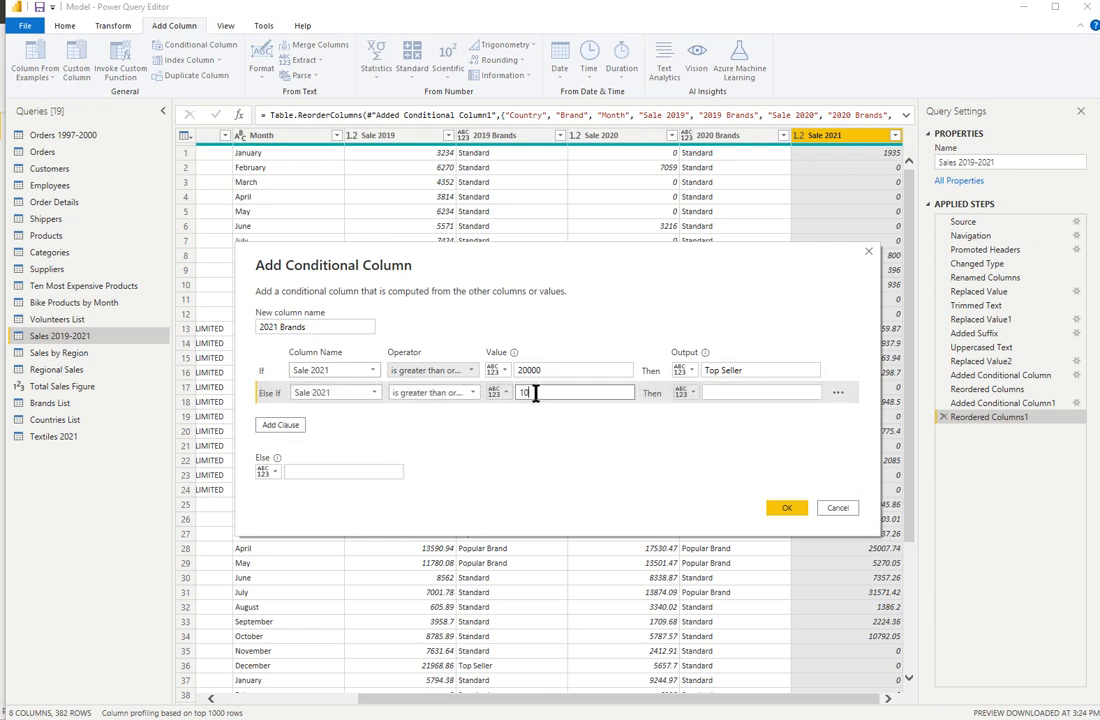
{"action": "type", "text": "000"}
{"action": "key", "text": "Tab"}
{"action": "type", "text": "Po"}
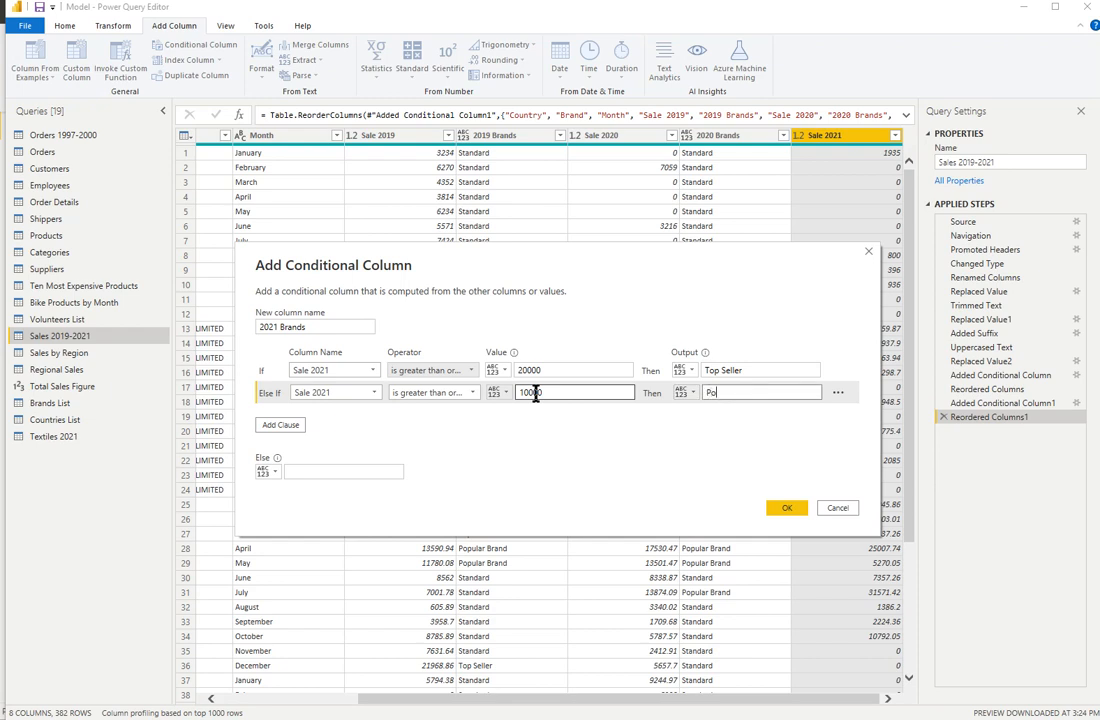
{"action": "type", "text": "pular"}
{"action": "type", "text": "Brand"}
Set the else output to Standard and create the 2021 Brands column.
{"action": "left_click", "coordinate": [340, 471]}
{"action": "type", "text": "Standard"}
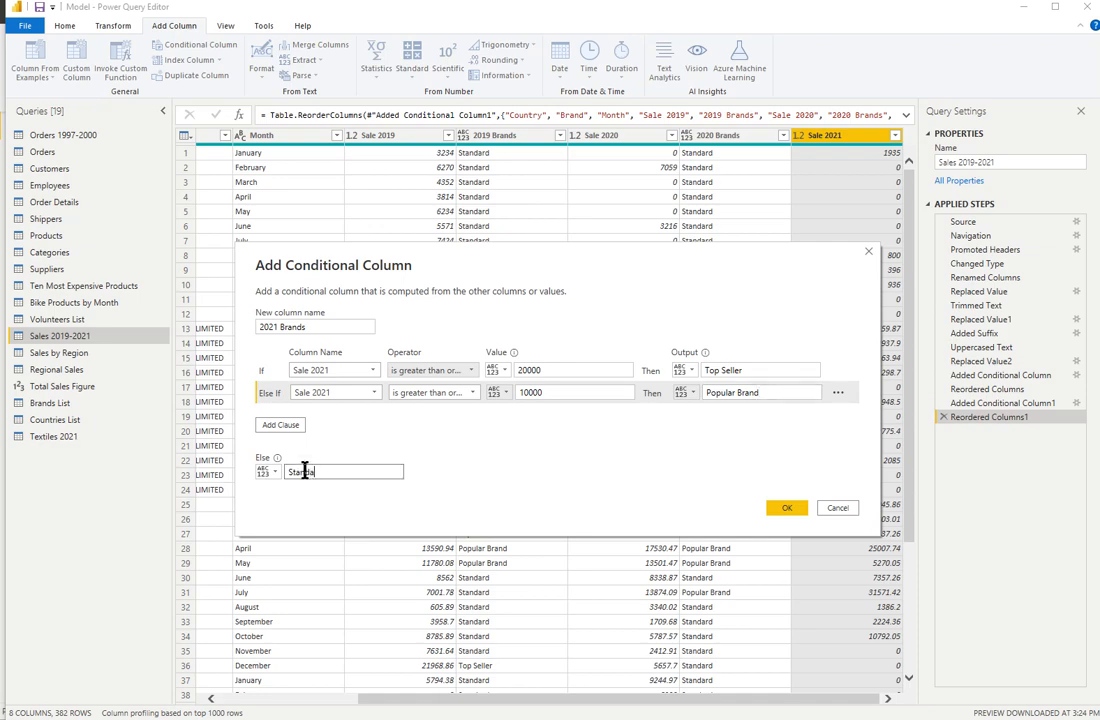
{"action": "left_click", "coordinate": [787, 510]}
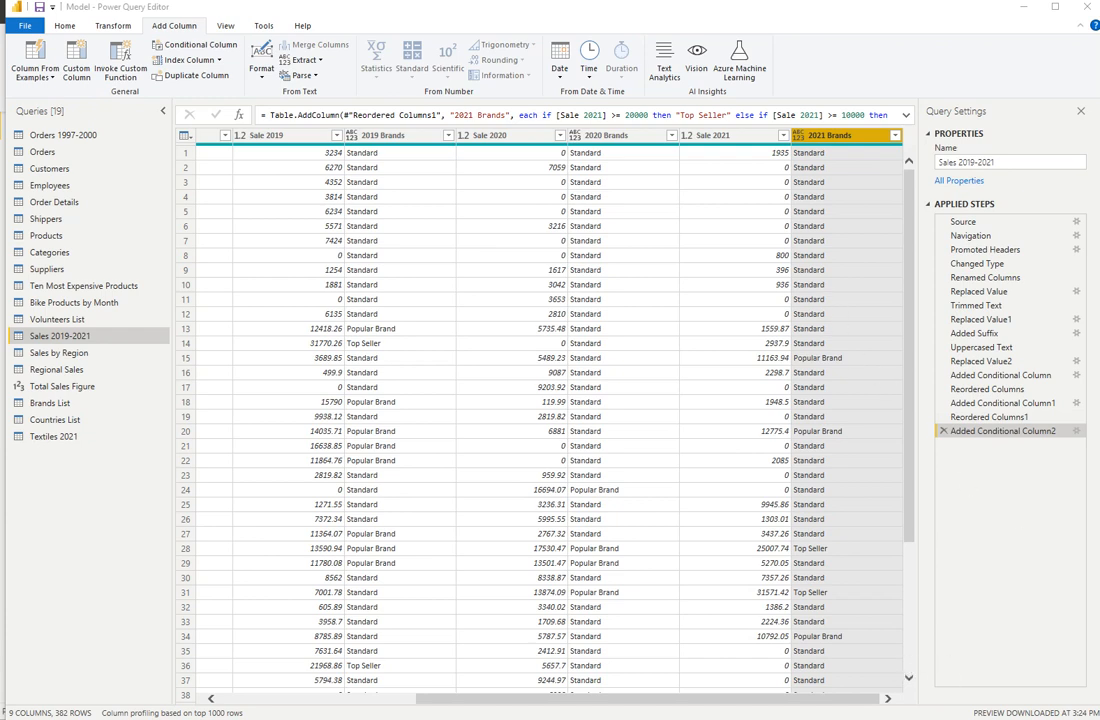
Select the Month column, start a new conditional column and name it Financial Quarters.
{"action": "left_click_drag", "start_coordinate": [516, 703], "coordinate": [290, 703]}
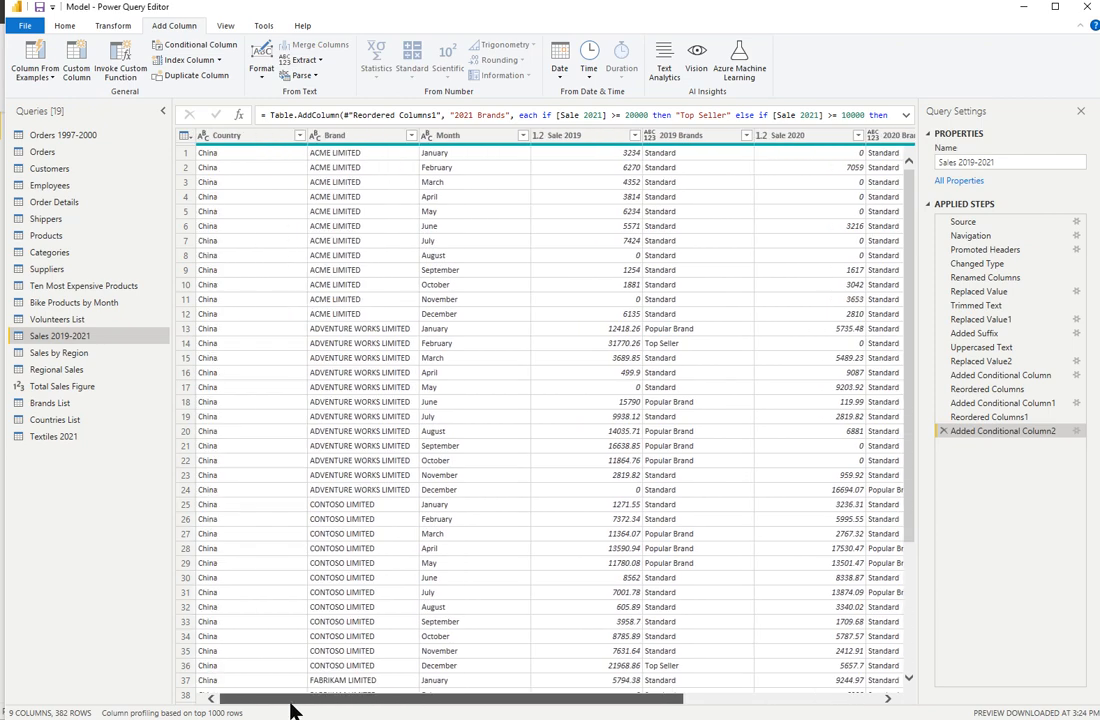
{"action": "left_click", "coordinate": [480, 136]}
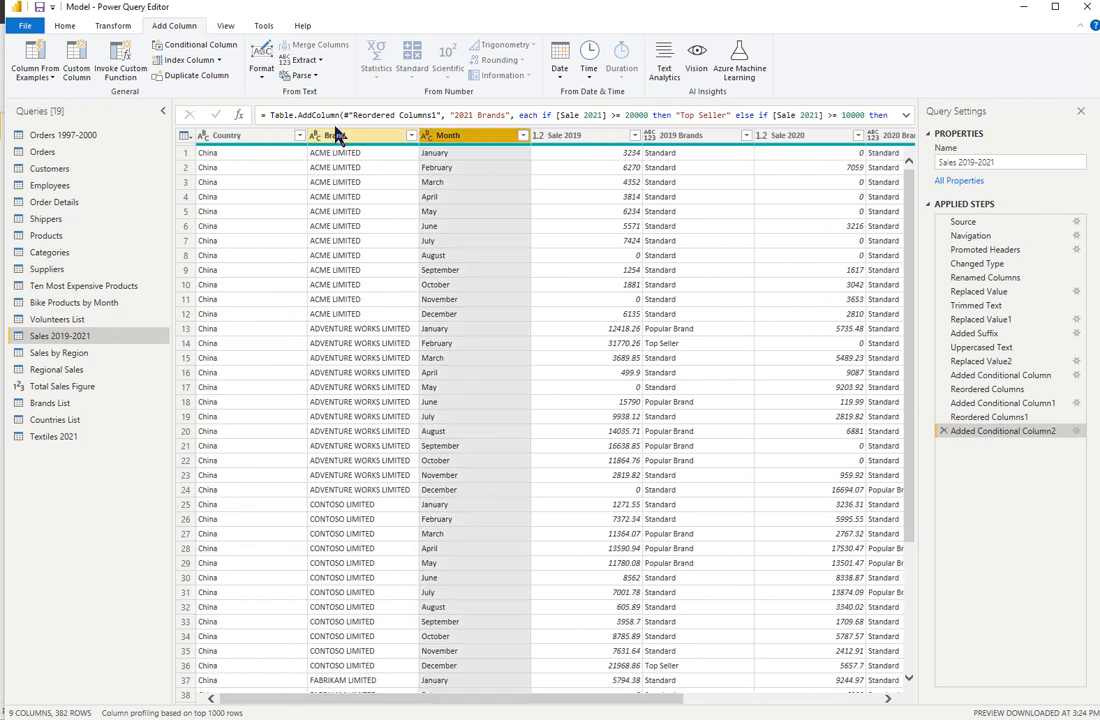
{"action": "left_click", "coordinate": [197, 46]}
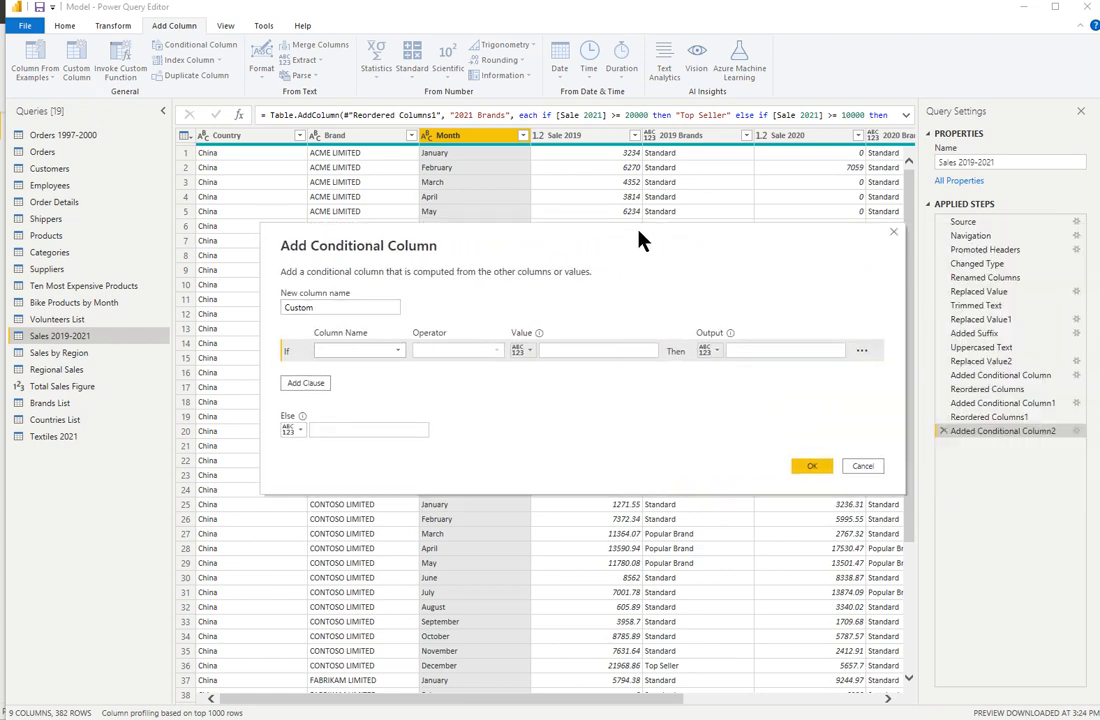
{"action": "double_click", "coordinate": [331, 304]}
{"action": "type", "text": "Financial Quarters"}
Define the first Financial Quarters condition so that Month equals January outputs Qtr4.
{"action": "left_click", "coordinate": [392, 350]}
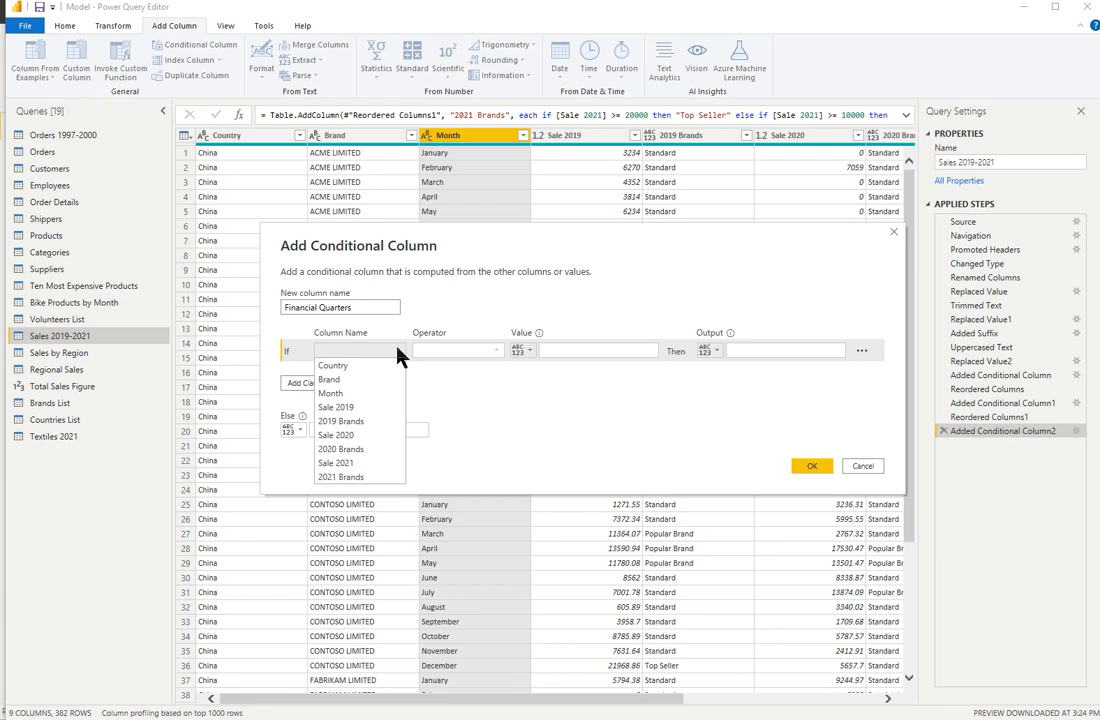
{"action": "left_click", "coordinate": [355, 393]}
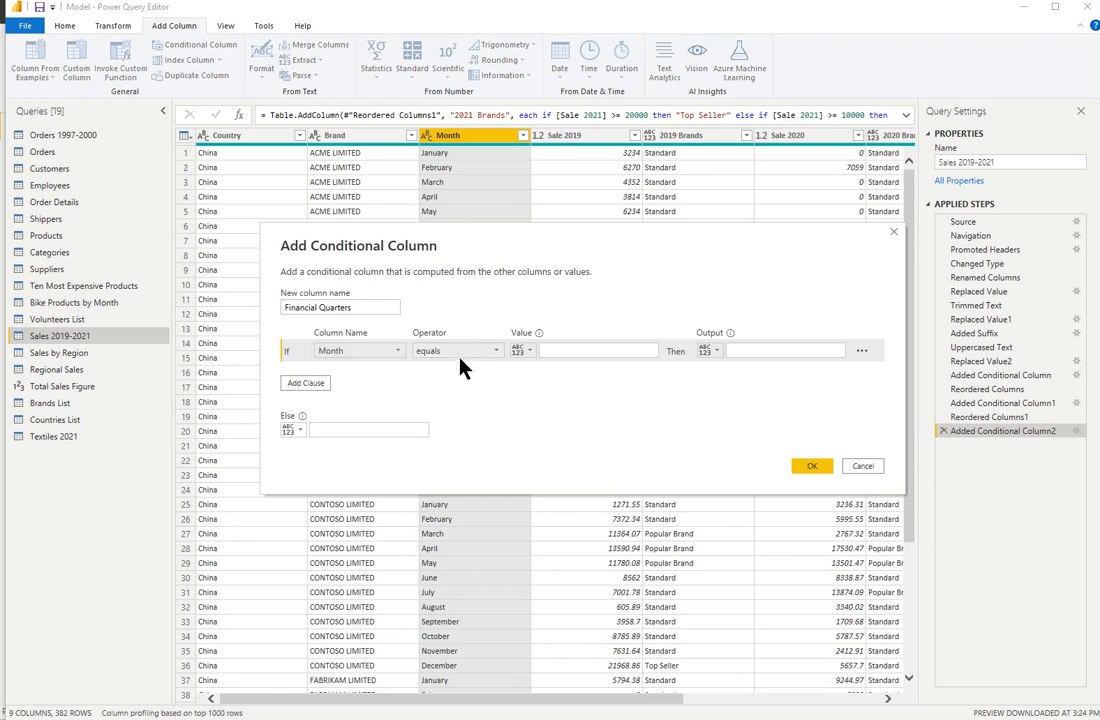
{"action": "left_click", "coordinate": [557, 350]}
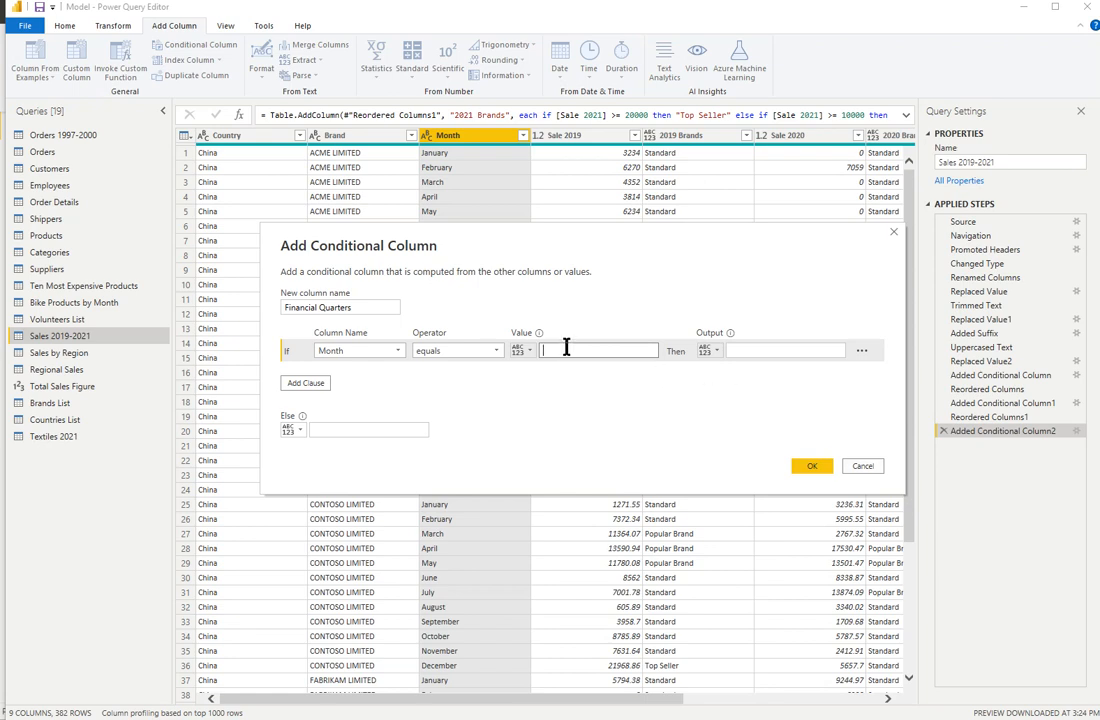
{"action": "type", "text": "January"}
{"action": "key", "text": "Tab"}
{"action": "type", "text": "Q"}
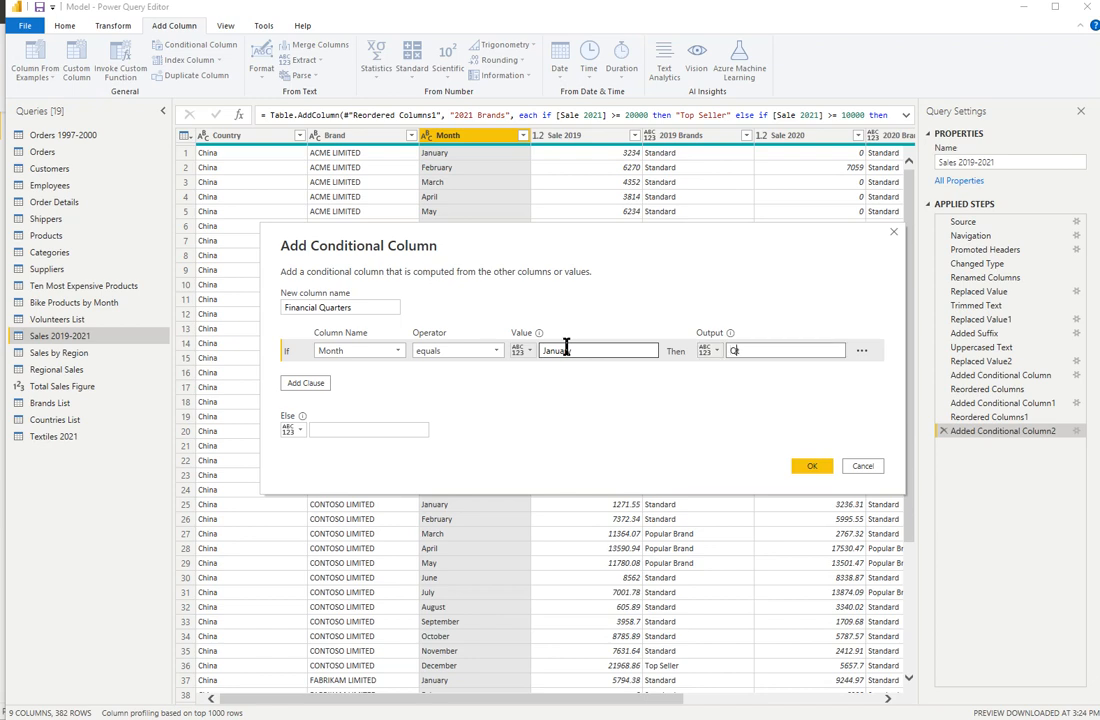
{"action": "type", "text": "tr4"}
{"action": "left_click_drag", "start_coordinate": [754, 351], "coordinate": [678, 350]}
Add an else-if clause so that Month equals February outputs Qtr4.
{"action": "left_click", "coordinate": [307, 384]}
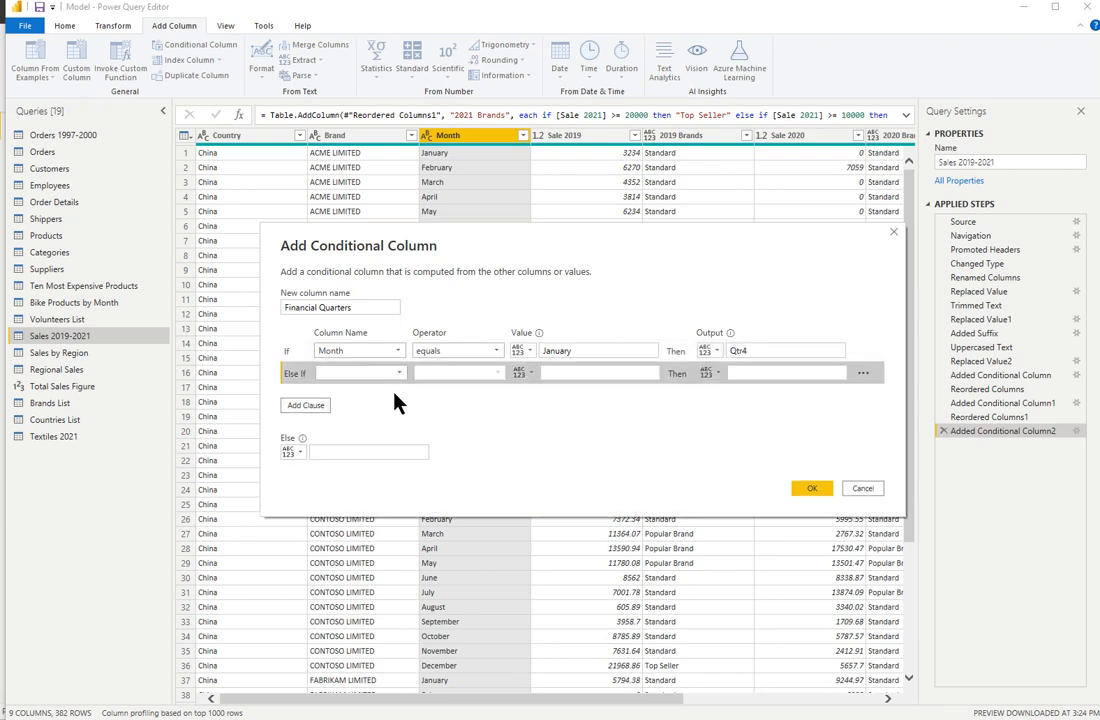
{"action": "left_click", "coordinate": [398, 373]}
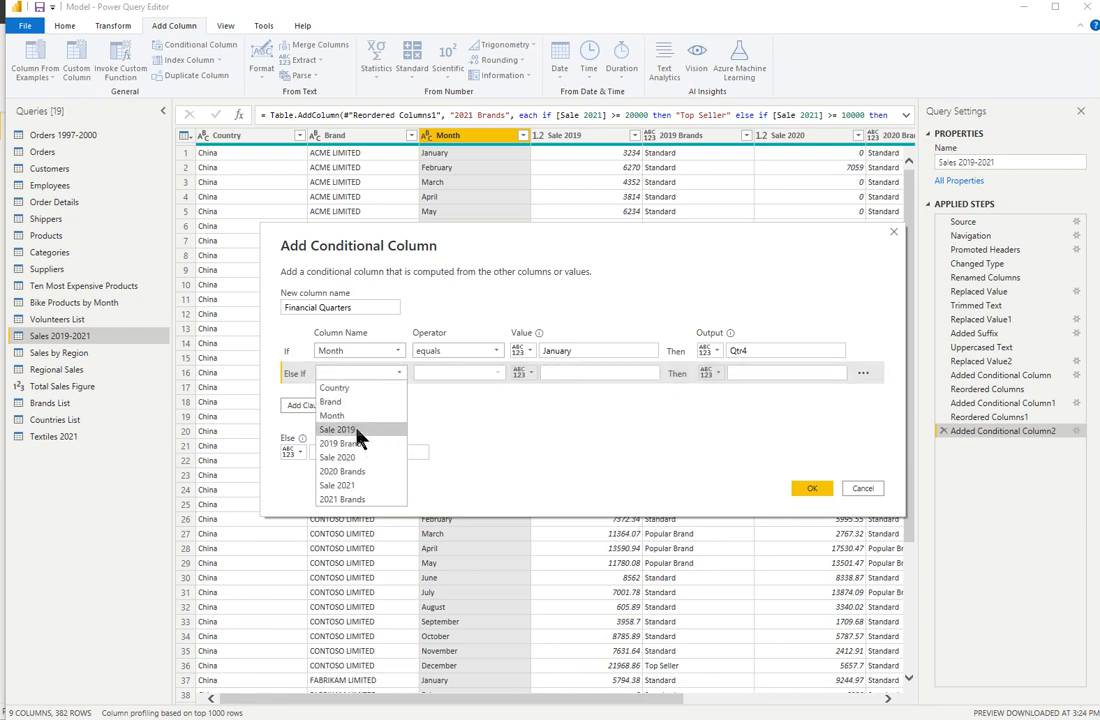
{"action": "left_click", "coordinate": [333, 415]}
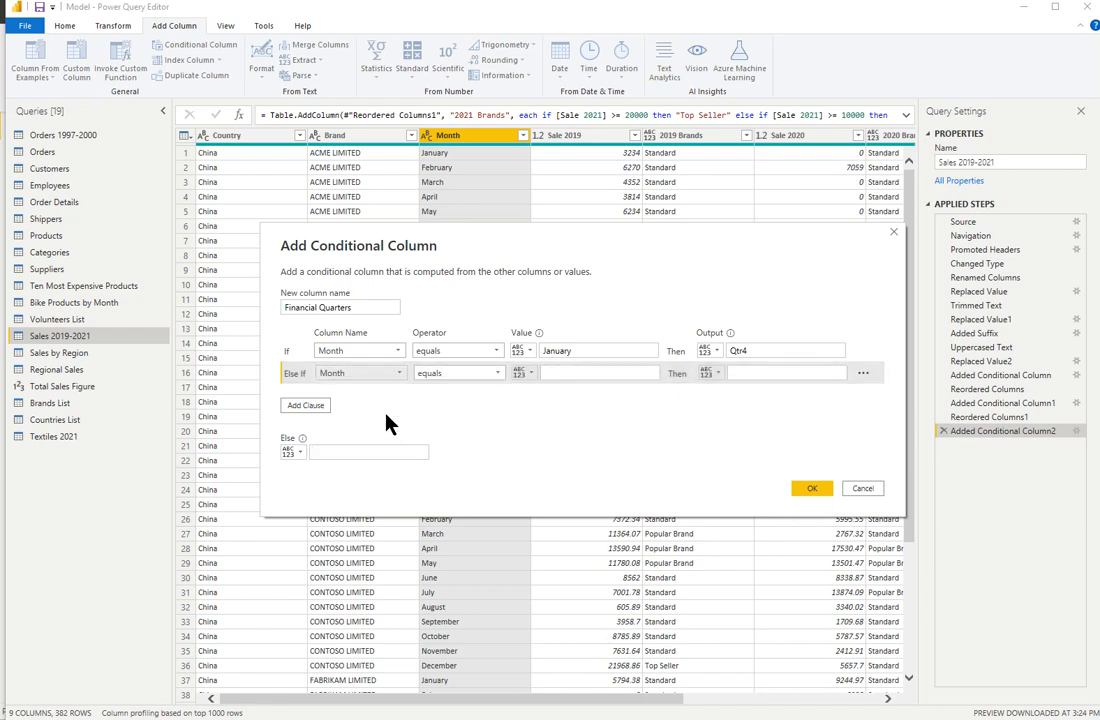
{"action": "left_click", "coordinate": [563, 370]}
{"action": "type", "text": "February"}
{"action": "key", "text": "Tab"}
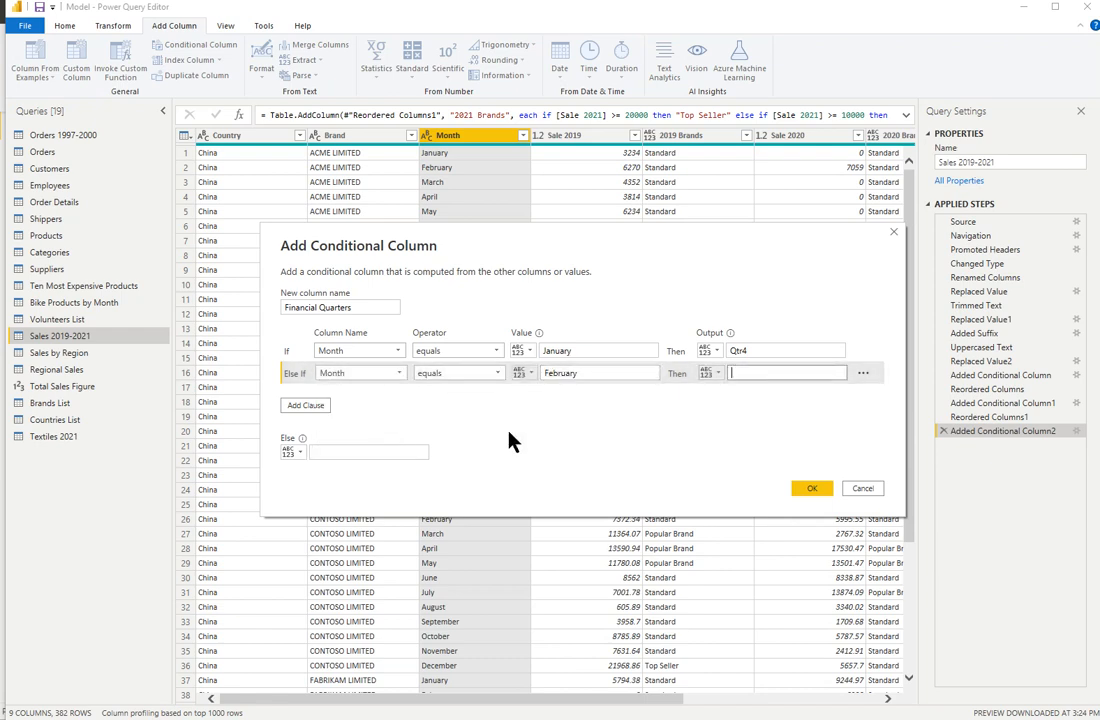
{"action": "type", "text": "Qtr4"}
Add an else-if clause so that Month equals March outputs Qtr4.
{"action": "left_click", "coordinate": [307, 405]}
{"action": "left_click", "coordinate": [398, 396]}
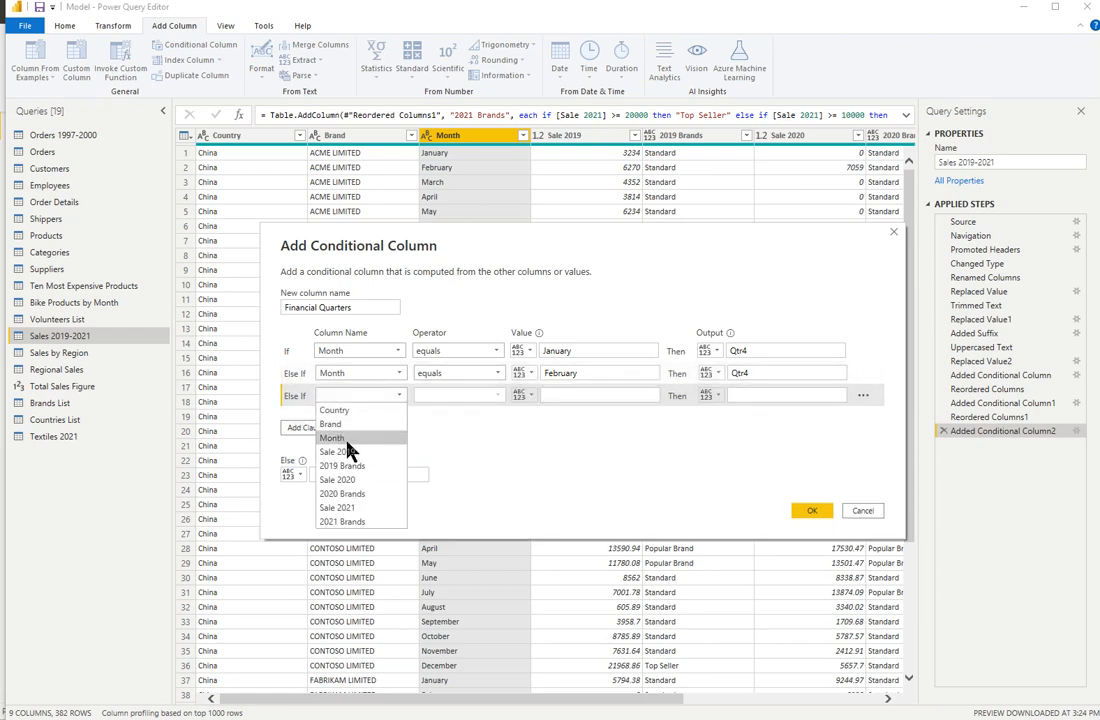
{"action": "left_click", "coordinate": [347, 440]}
{"action": "left_click", "coordinate": [557, 395]}
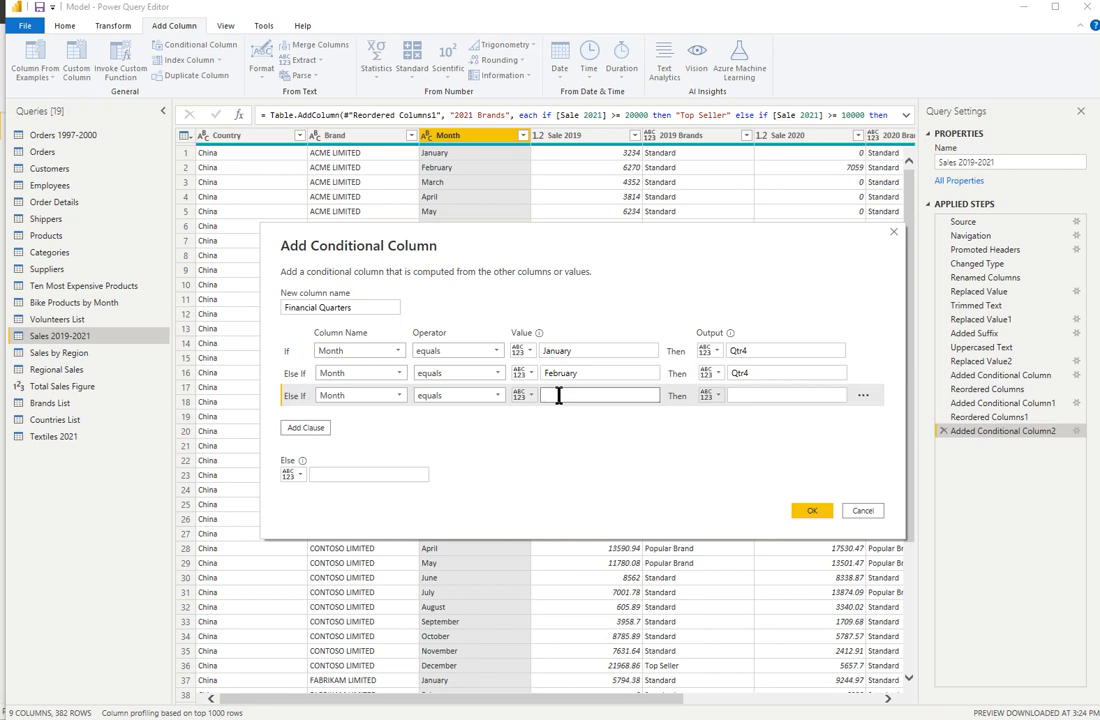
{"action": "type", "text": "March"}
{"action": "key", "text": "Tab"}
{"action": "type", "text": "Qtr4"}
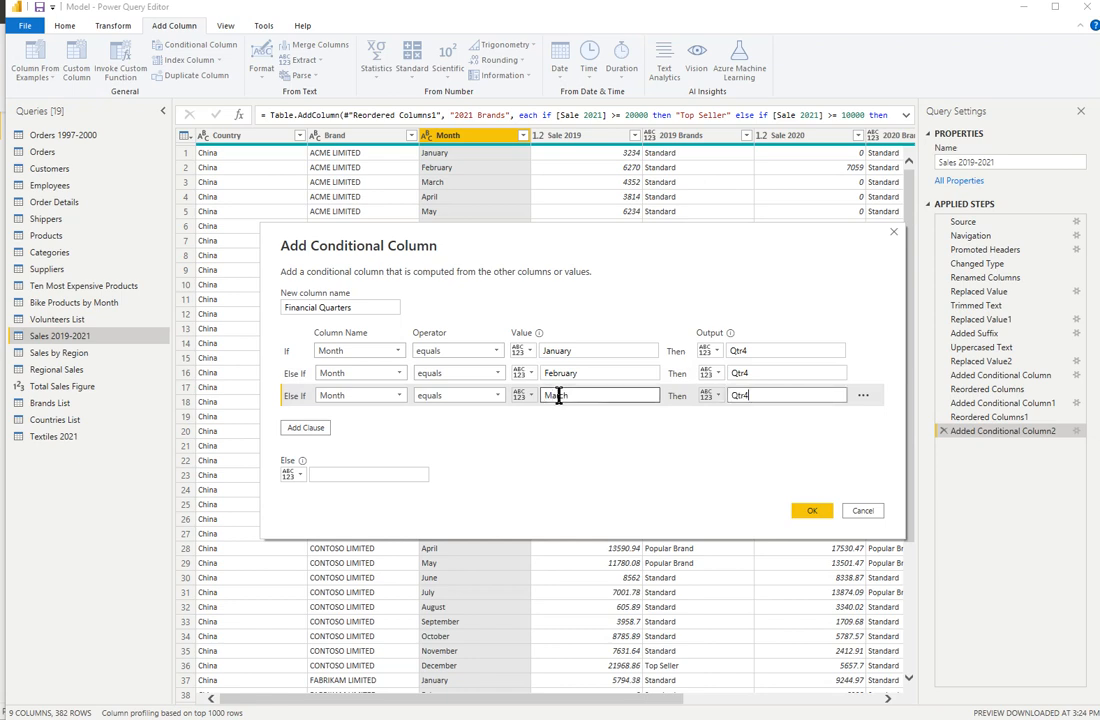
Add an else-if clause so that Month equals April outputs Qtr1, and copy that output text.
{"action": "left_click", "coordinate": [306, 430]}
{"action": "left_click", "coordinate": [400, 418]}
{"action": "left_click", "coordinate": [363, 454]}
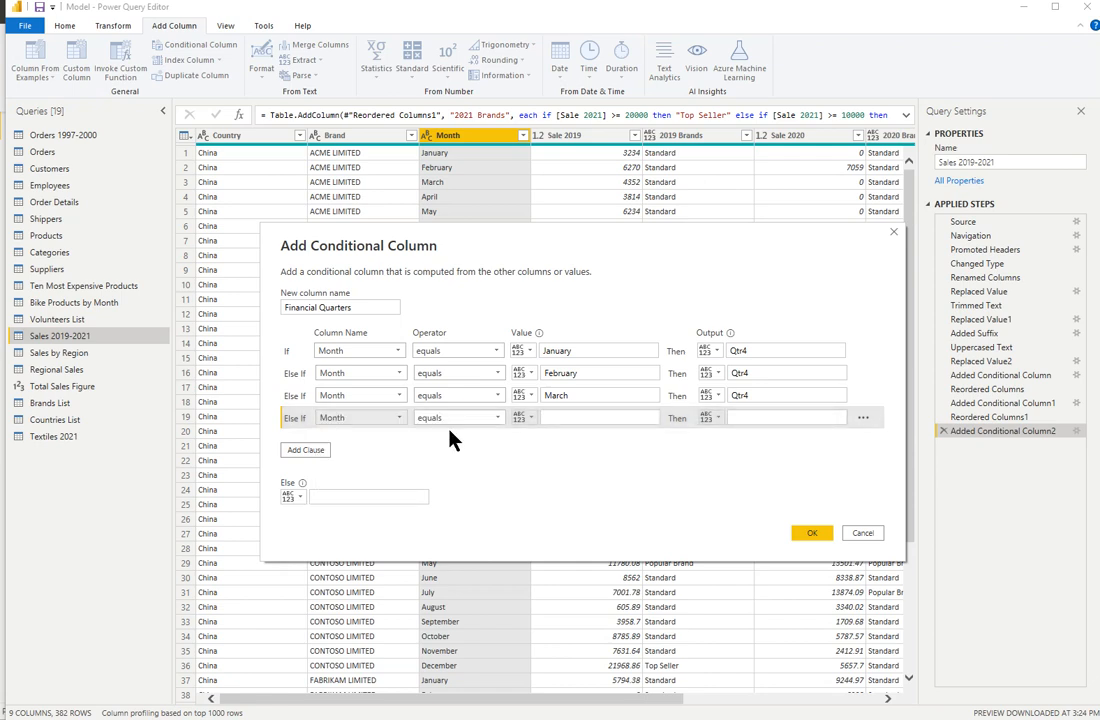
{"action": "left_click", "coordinate": [553, 417]}
{"action": "type", "text": "April"}
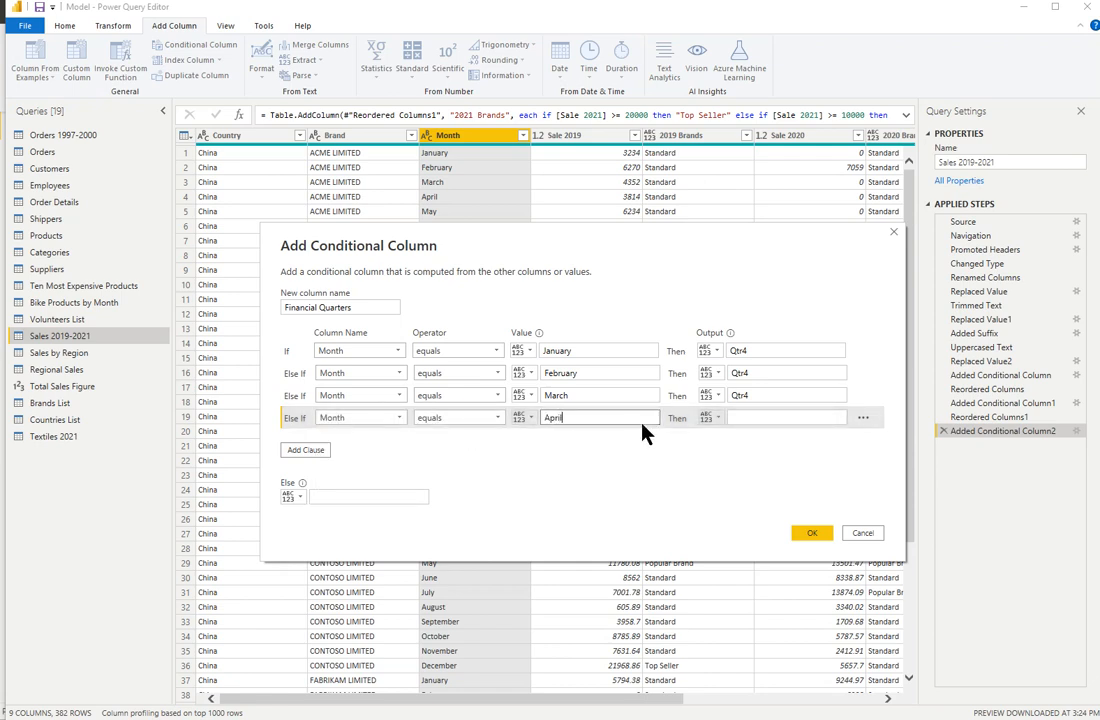
{"action": "key", "text": "Tab"}
{"action": "type", "text": "Qtr1"}
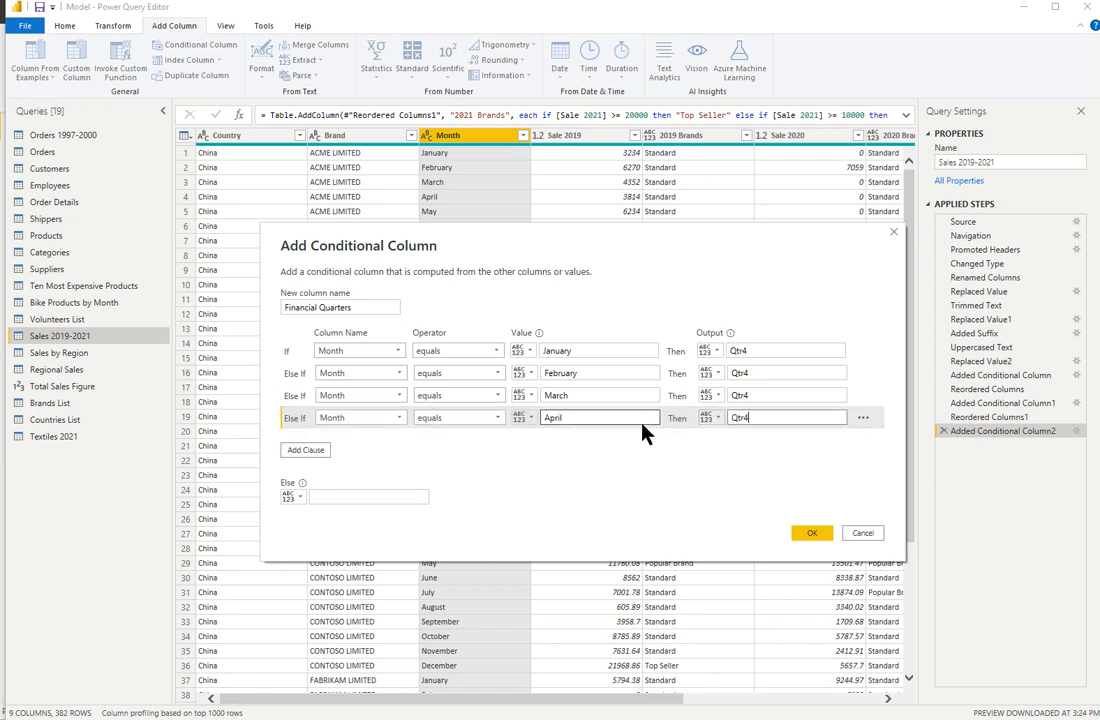
{"action": "key", "text": "ctrl+a"}
{"action": "key", "text": "ctrl+c"}
Add an else-if clause so that Month equals May outputs Qtr1.
{"action": "left_click", "coordinate": [314, 451]}
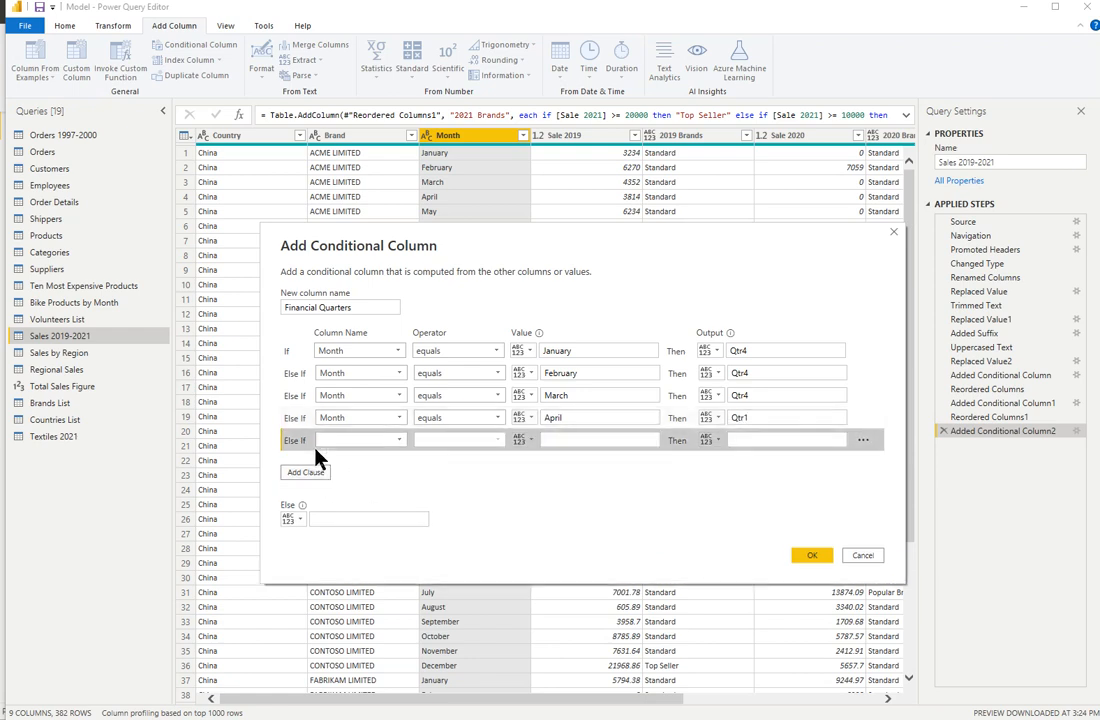
{"action": "left_click", "coordinate": [398, 441]}
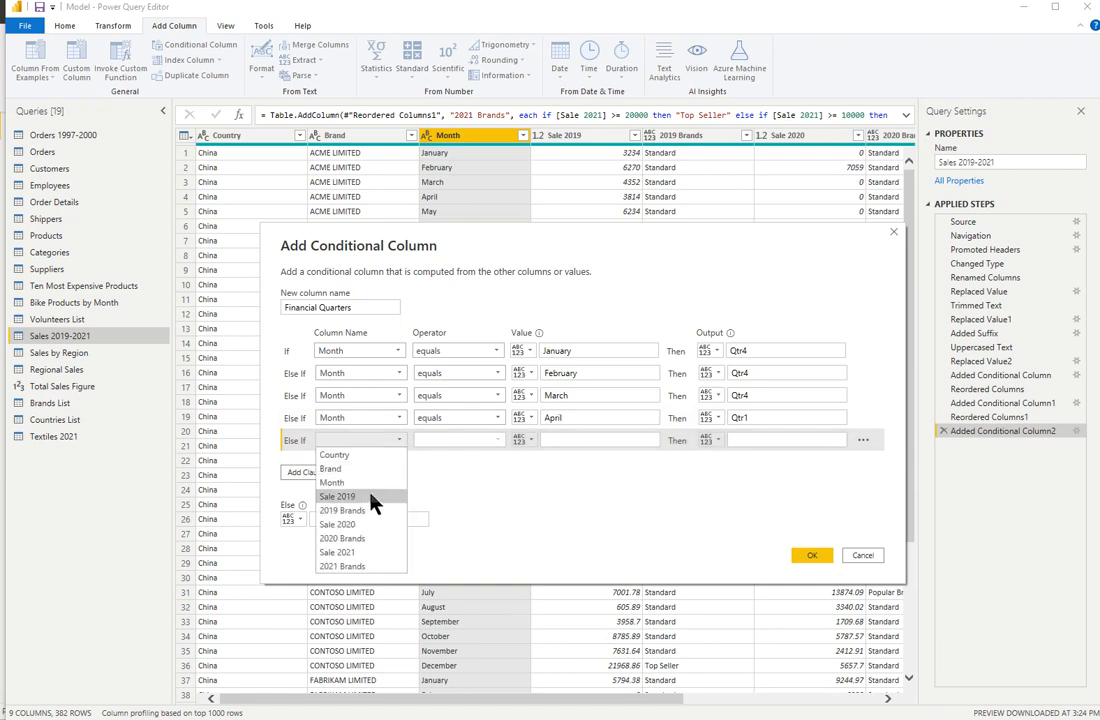
{"action": "left_click", "coordinate": [355, 486]}
{"action": "left_click", "coordinate": [563, 438]}
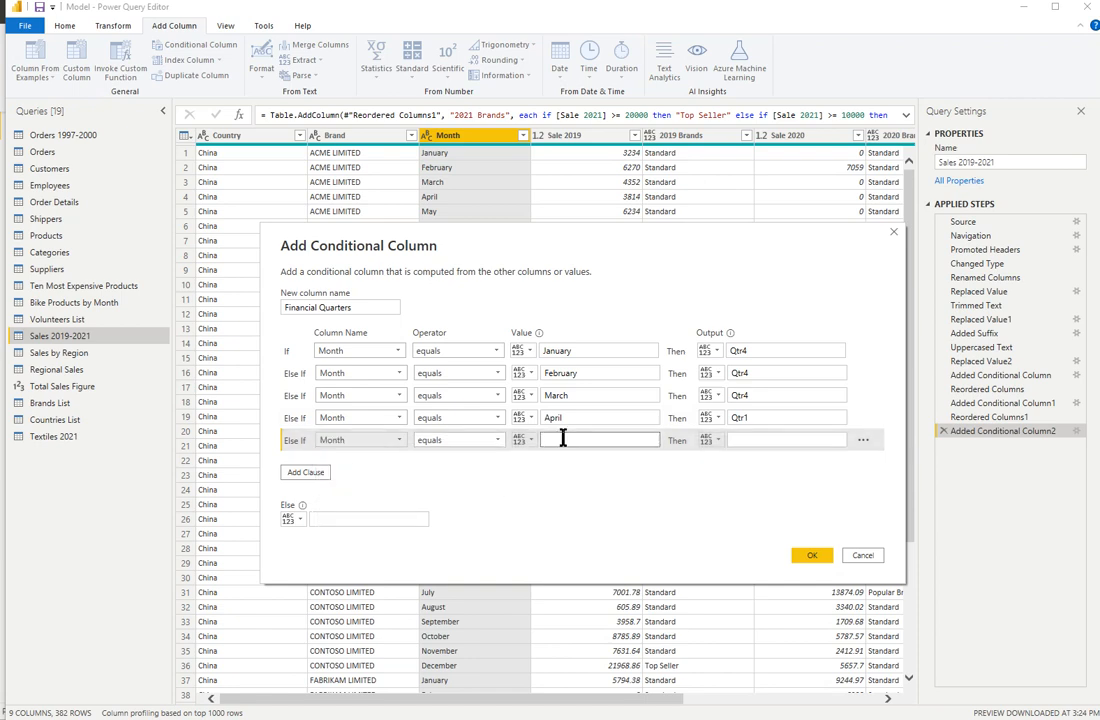
{"action": "type", "text": "May"}
{"action": "key", "text": "Tab"}
{"action": "key", "text": "Tab"}
{"action": "type", "text": "Qtr1"}
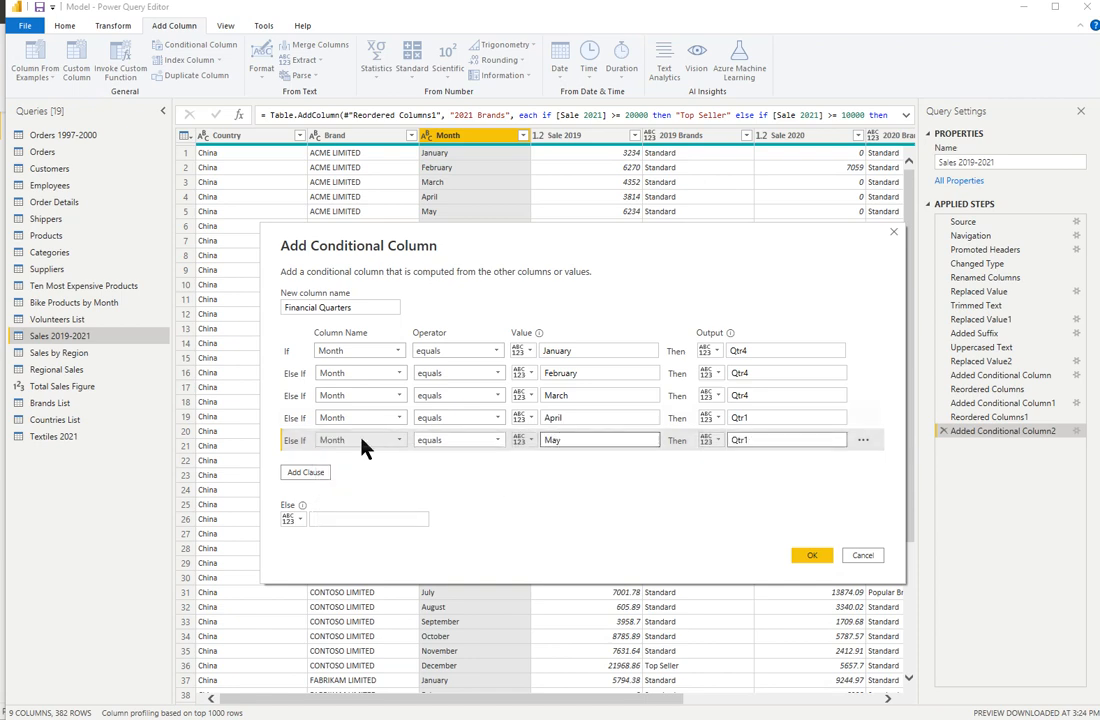
Add an else-if clause so that Month equals June outputs Qtr1.
{"action": "left_click", "coordinate": [302, 473]}
{"action": "left_click", "coordinate": [399, 462]}
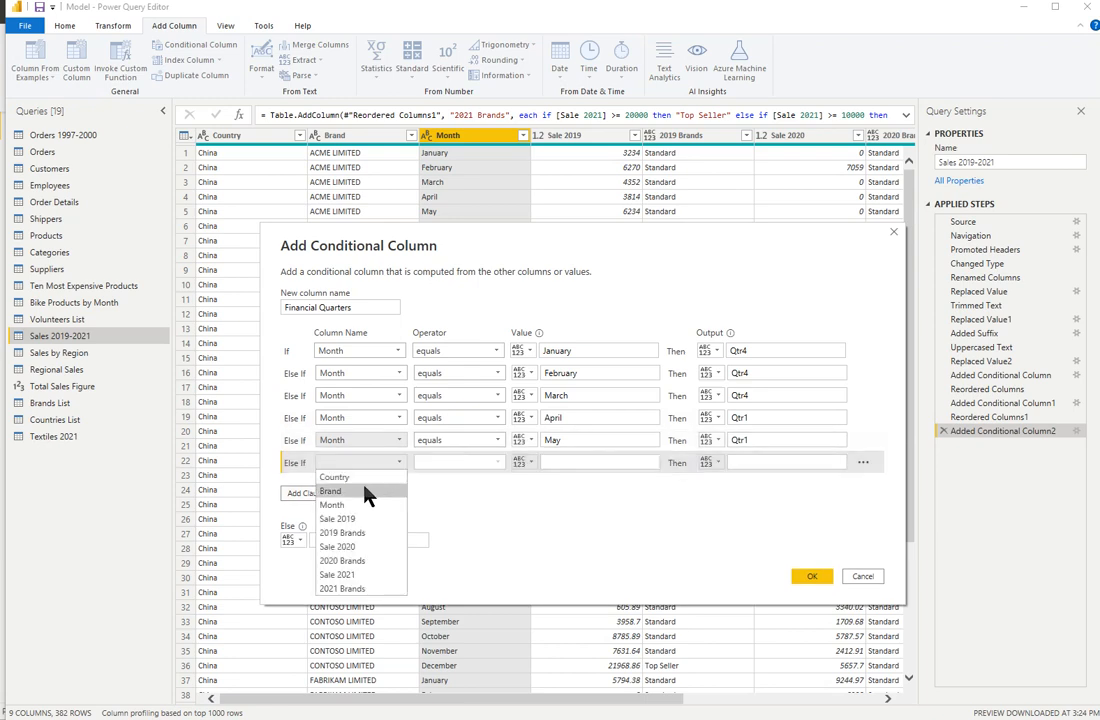
{"action": "left_click", "coordinate": [350, 505]}
{"action": "left_click", "coordinate": [560, 461]}
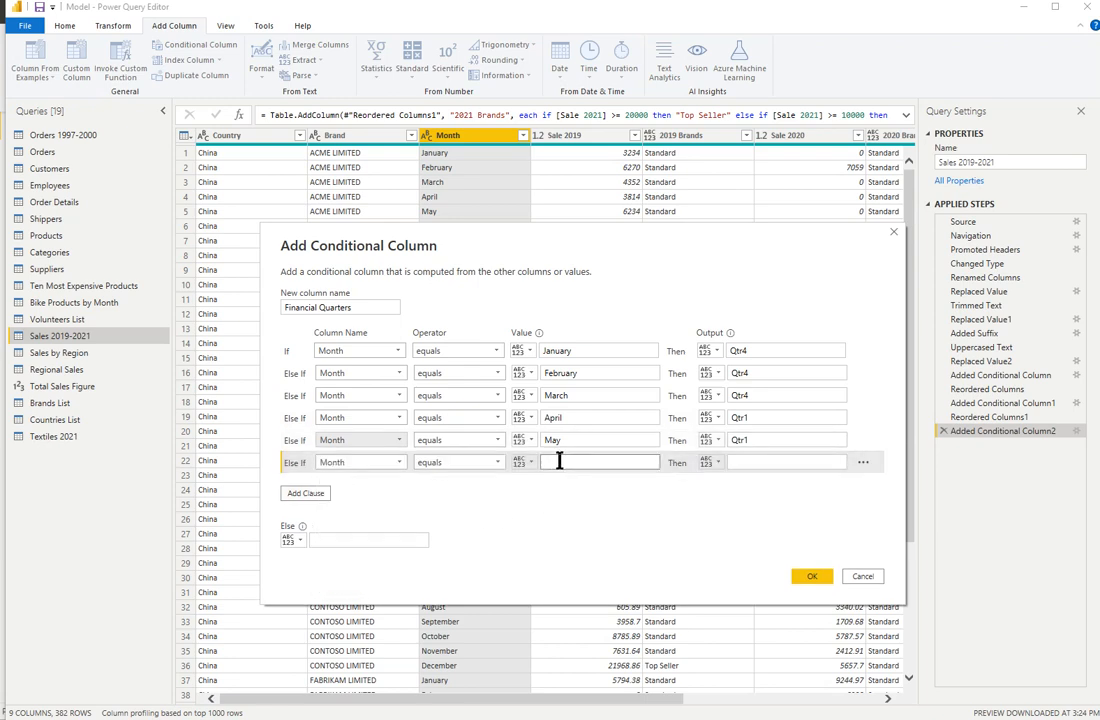
{"action": "type", "text": "June"}
{"action": "key", "text": "Tab"}
{"action": "key", "text": "Tab"}
{"action": "type", "text": "Qtr1"}
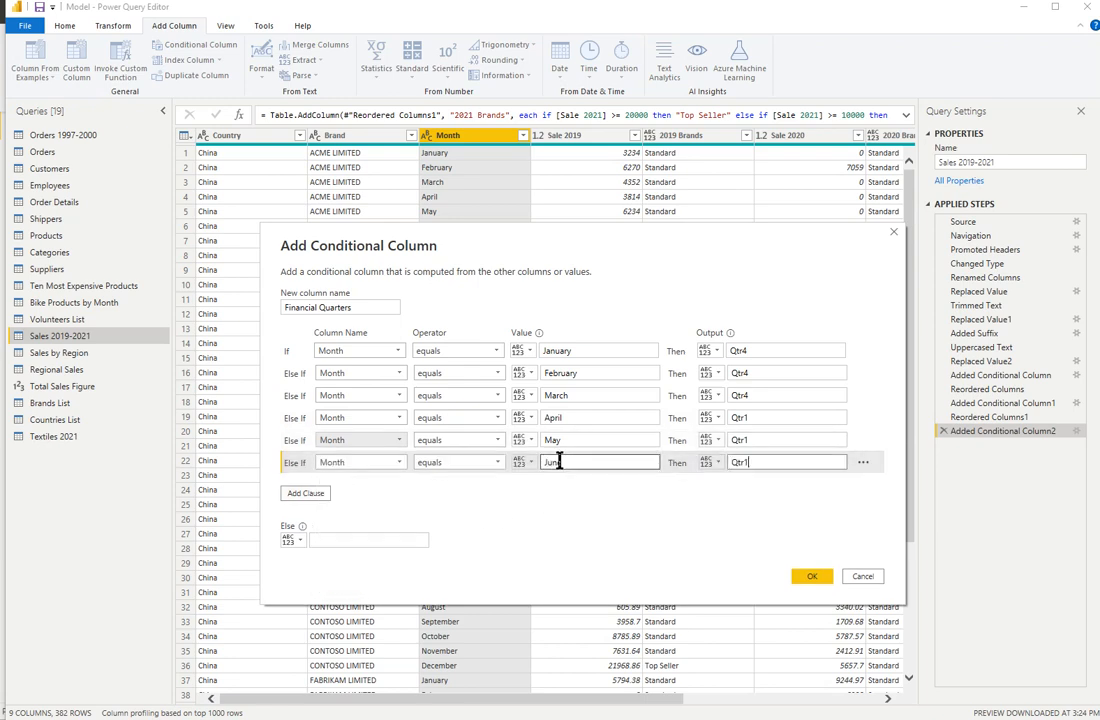
Add an else-if clause so that Month equals July outputs Qtr2.
{"action": "left_click", "coordinate": [310, 494]}
{"action": "left_click", "coordinate": [399, 471]}
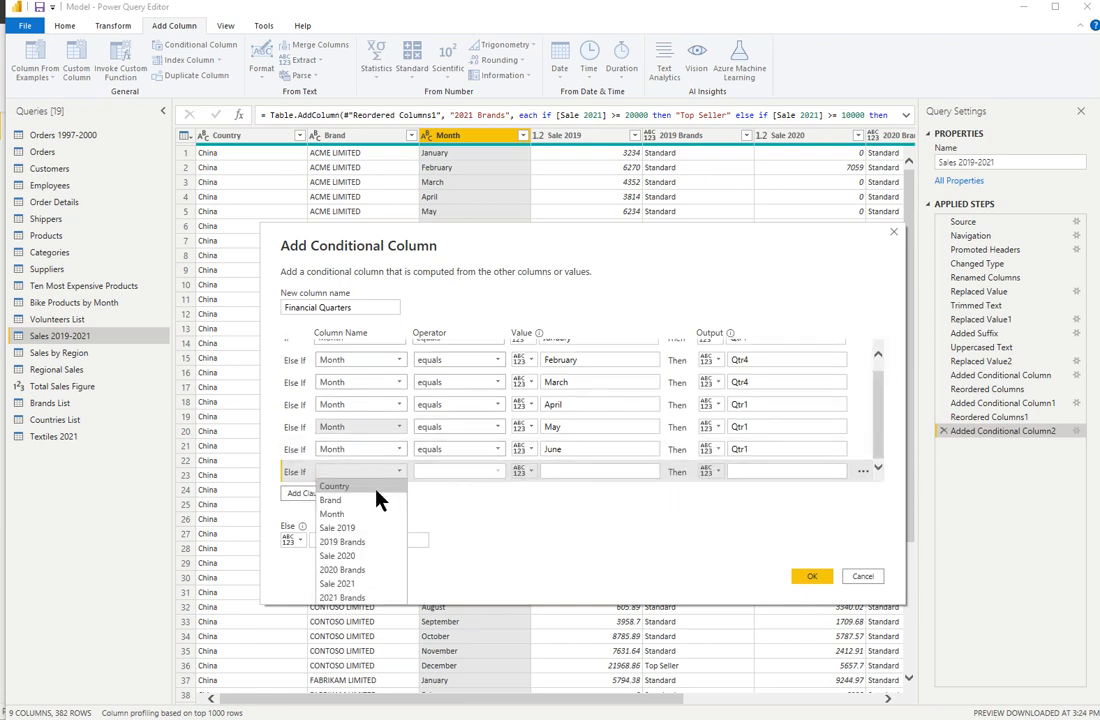
{"action": "left_click", "coordinate": [350, 513]}
{"action": "left_click", "coordinate": [560, 471]}
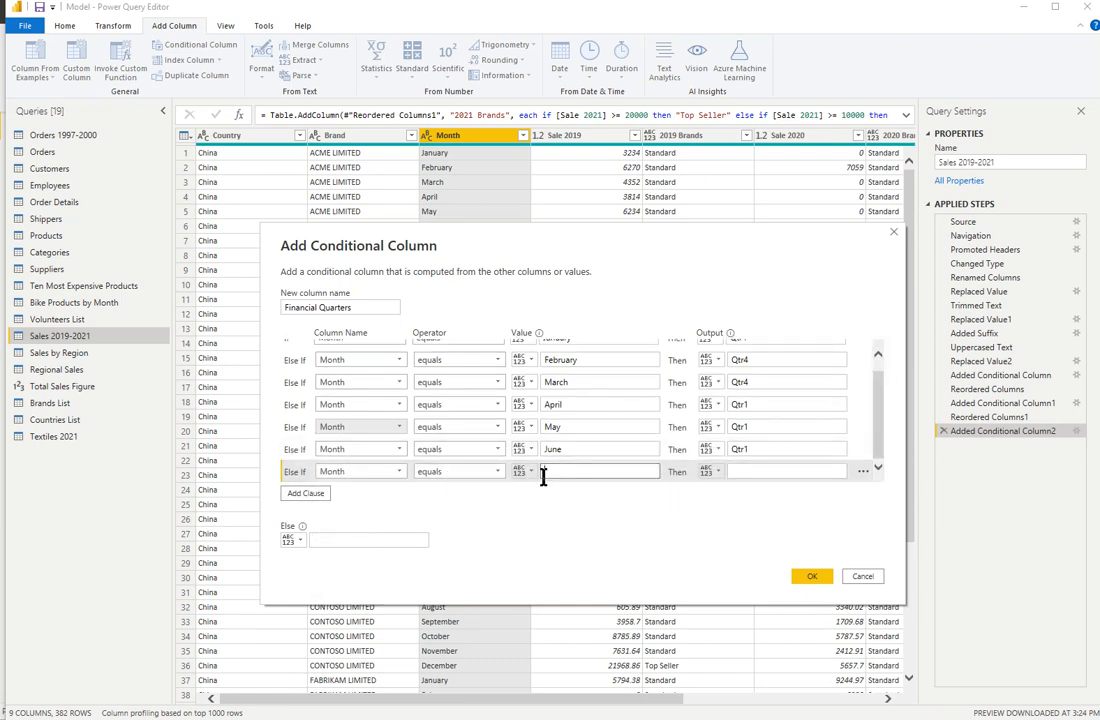
{"action": "type", "text": "July"}
{"action": "key", "text": "Tab"}
{"action": "key", "text": "Tab"}
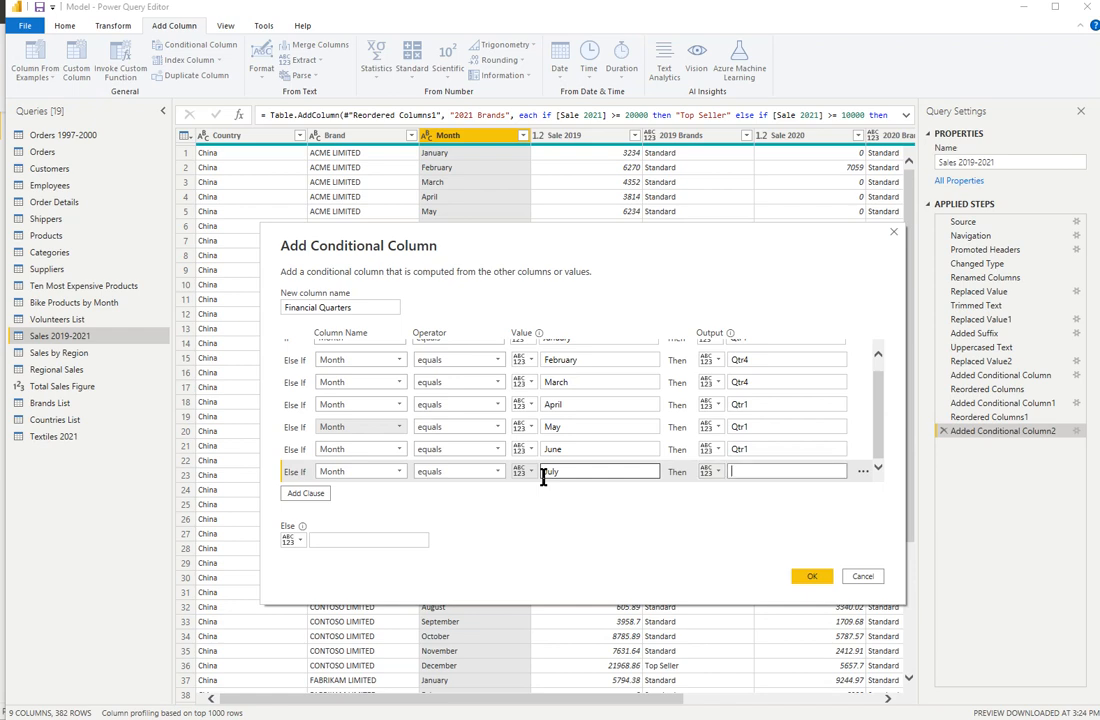
{"action": "key", "text": "ctrl+v"}
{"action": "key", "text": "BackSpace"}
{"action": "type", "text": "2"}
{"action": "key", "text": "ctrl+a"}
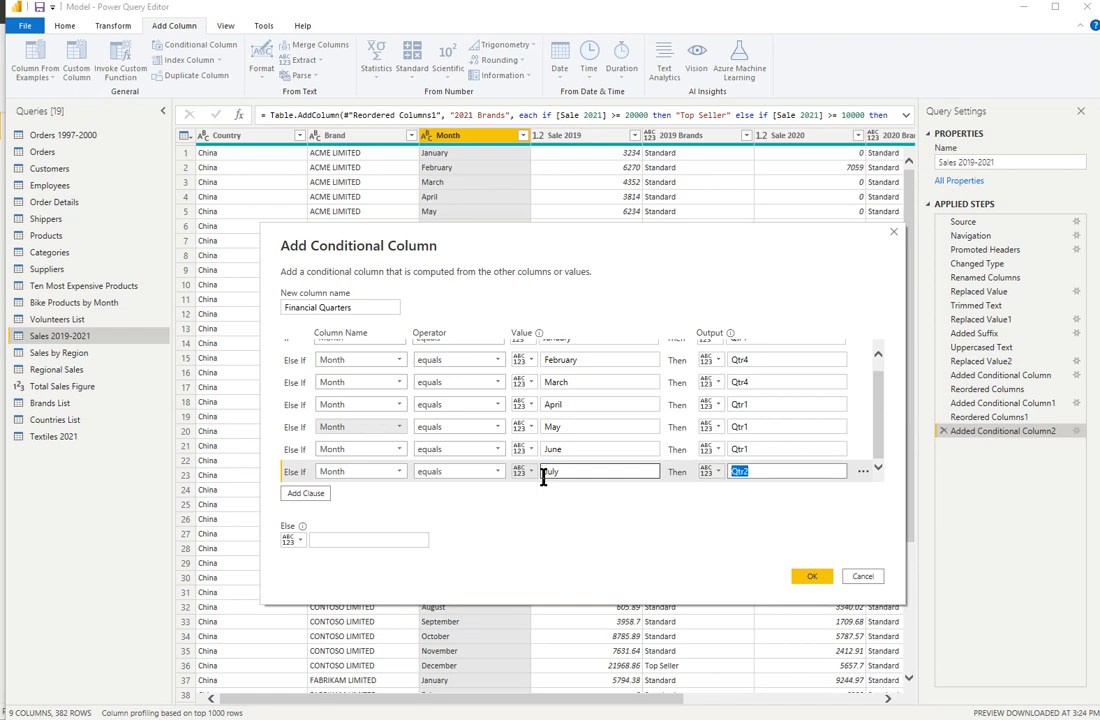
Add an else-if clause so that Month equals August outputs Qtr2.
{"action": "left_click", "coordinate": [305, 493]}
{"action": "left_click", "coordinate": [360, 471]}
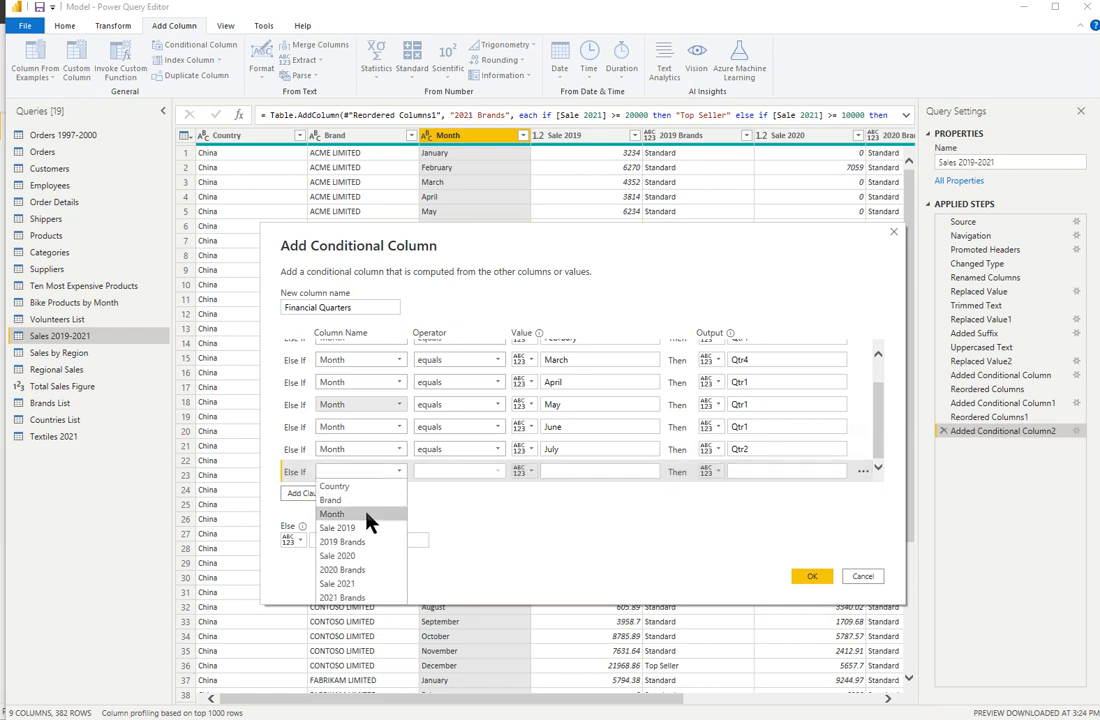
{"action": "left_click", "coordinate": [366, 517]}
{"action": "left_click", "coordinate": [570, 471]}
{"action": "type", "text": "aug"}
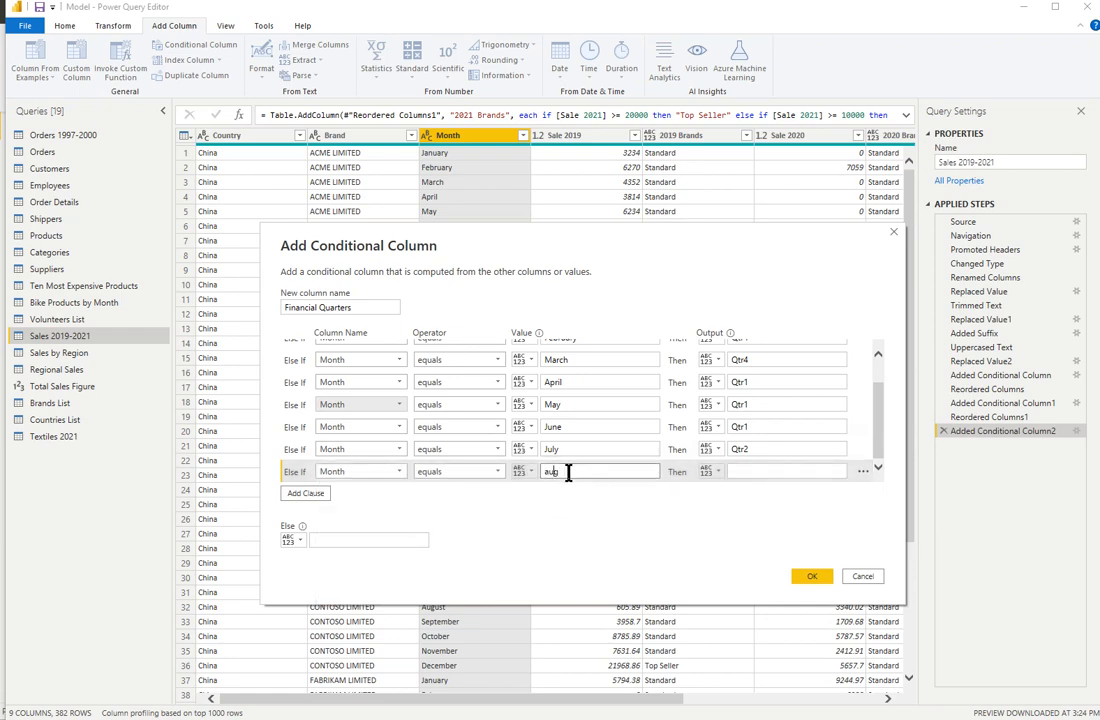
{"action": "type", "text": "ust"}
{"action": "key", "text": "Home"}
{"action": "key", "text": "Delete"}
{"action": "type", "text": "A"}
{"action": "left_click", "coordinate": [749, 470]}
{"action": "type", "text": "Qtr2"}
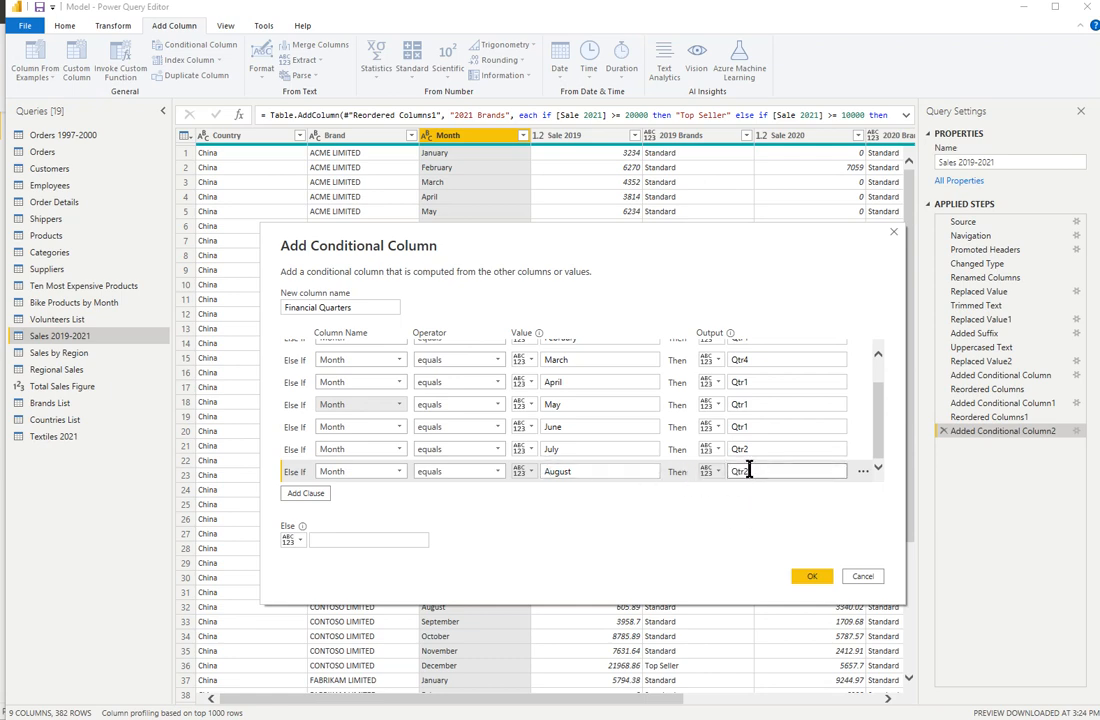
Add an else-if clause so that Month equals September outputs Qtr2.
{"action": "left_click", "coordinate": [324, 494]}
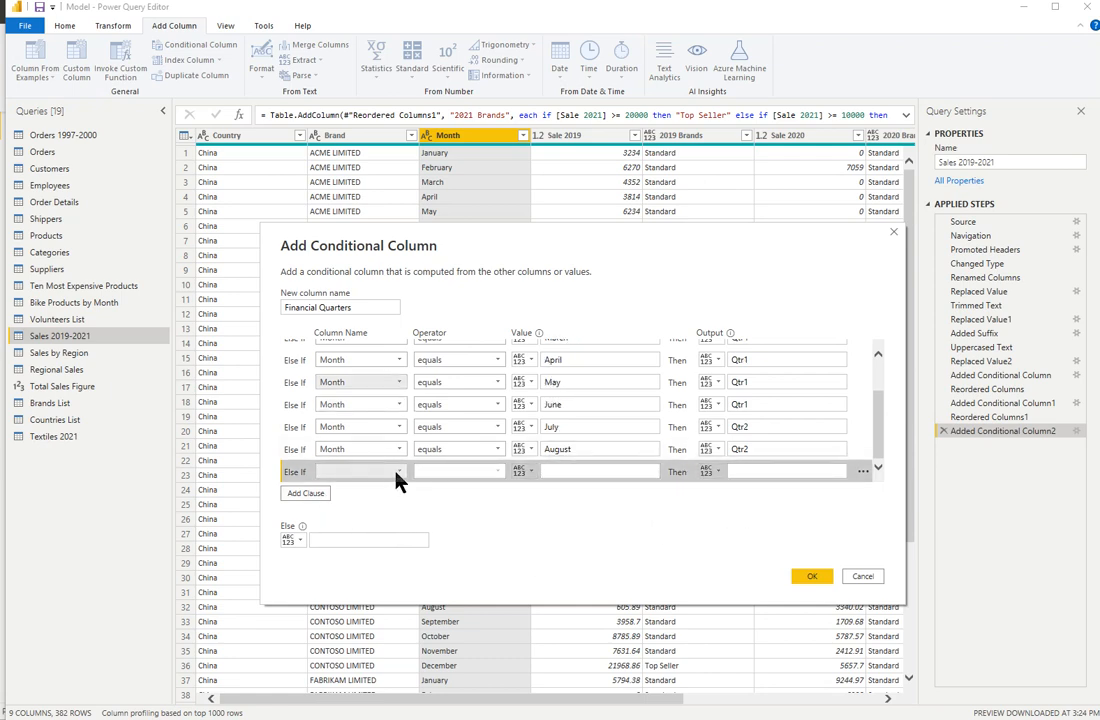
{"action": "left_click", "coordinate": [392, 472]}
{"action": "left_click", "coordinate": [360, 513]}
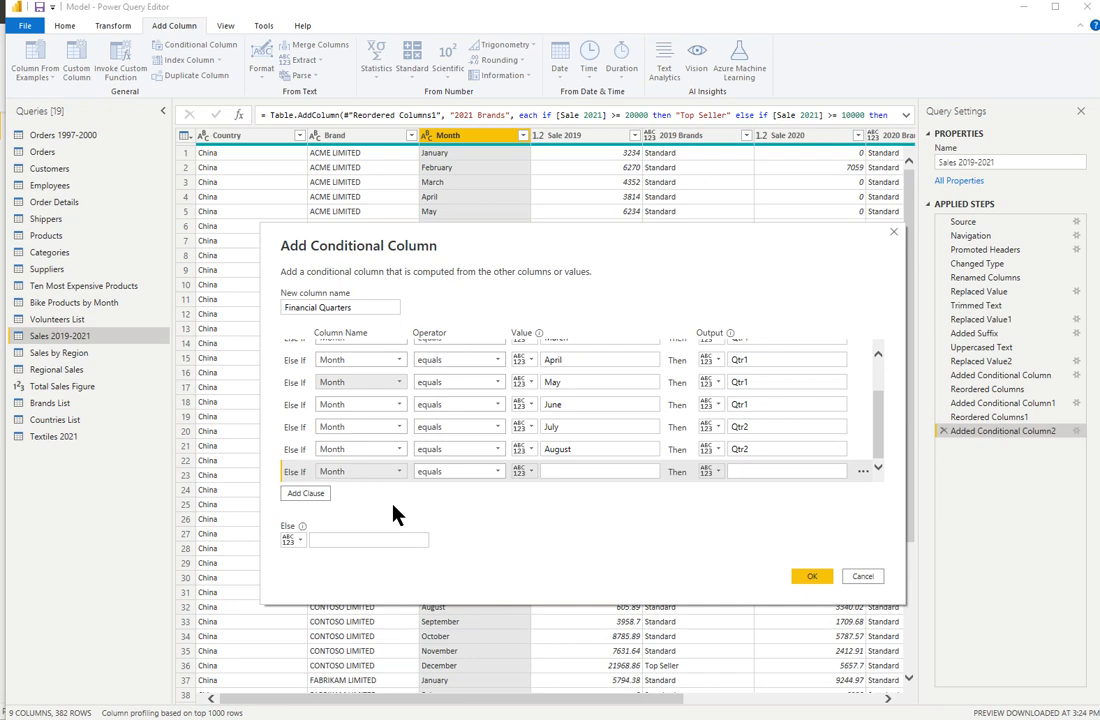
{"action": "left_click", "coordinate": [557, 471]}
{"action": "type", "text": "September"}
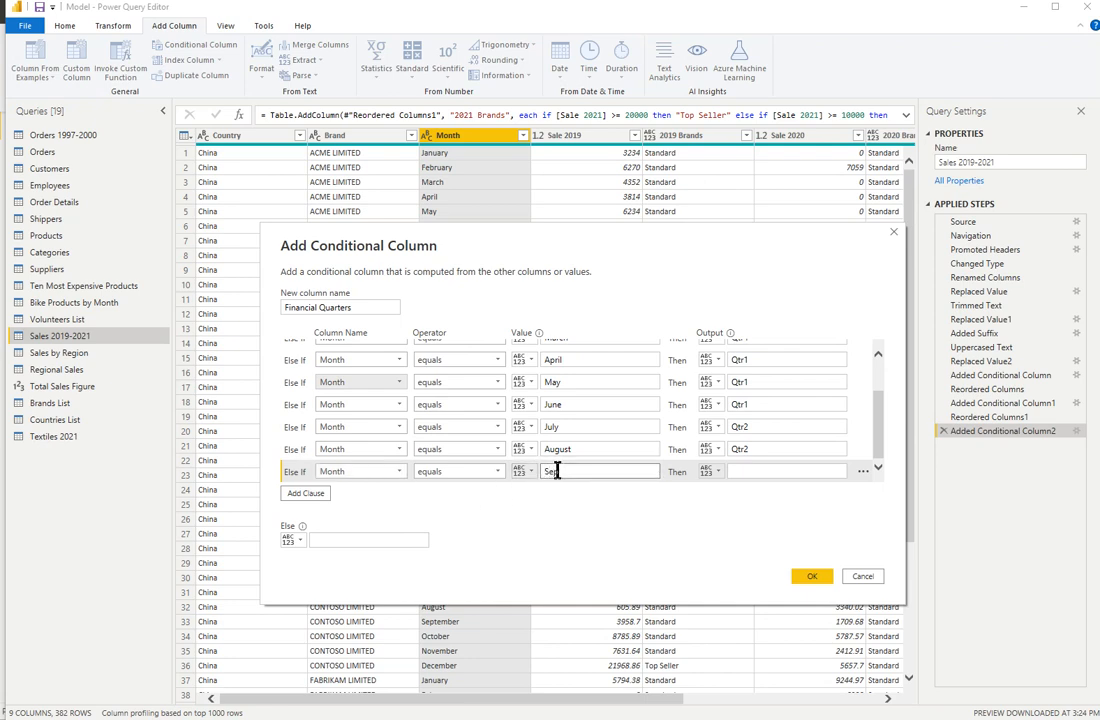
{"action": "left_click", "coordinate": [737, 471]}
{"action": "type", "text": "Qtr2"}
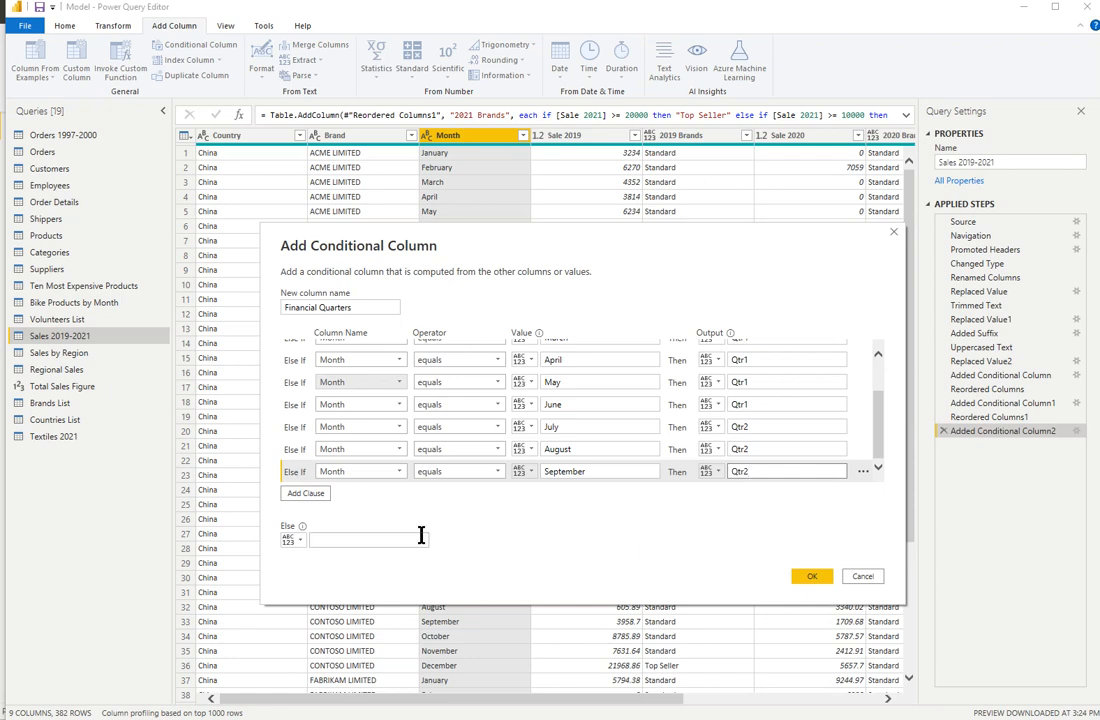
Add an else-if clause so that Month equals Ocober outputs Qtr3.
{"action": "left_click", "coordinate": [318, 496]}
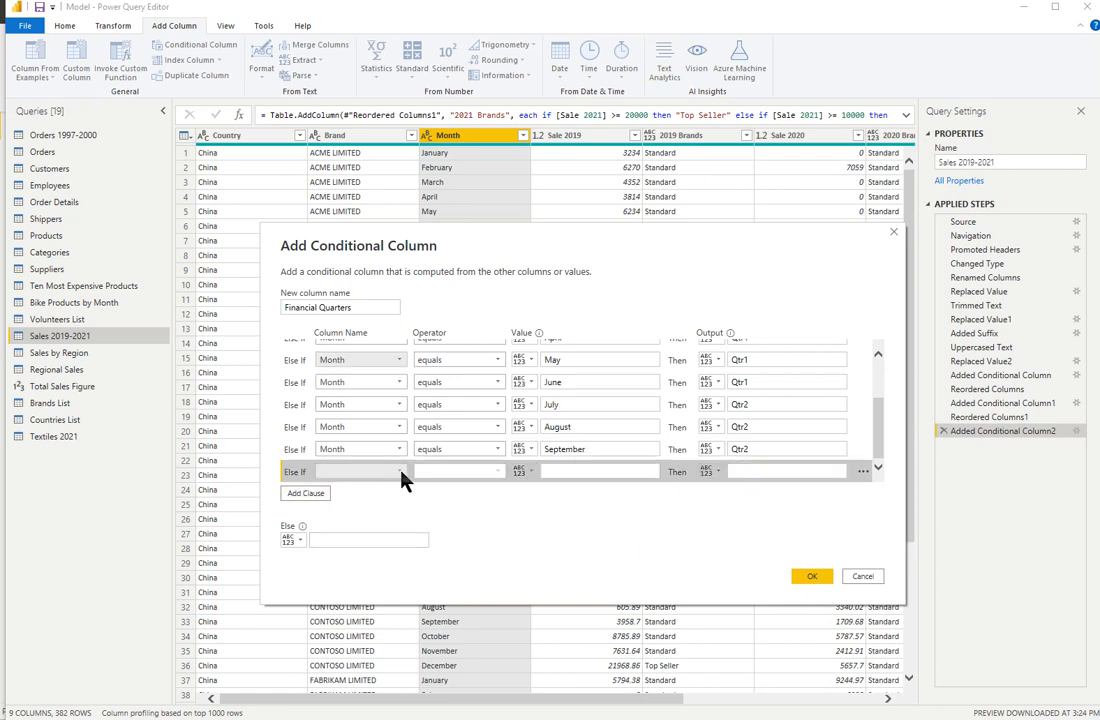
{"action": "left_click", "coordinate": [398, 471]}
{"action": "left_click", "coordinate": [358, 514]}
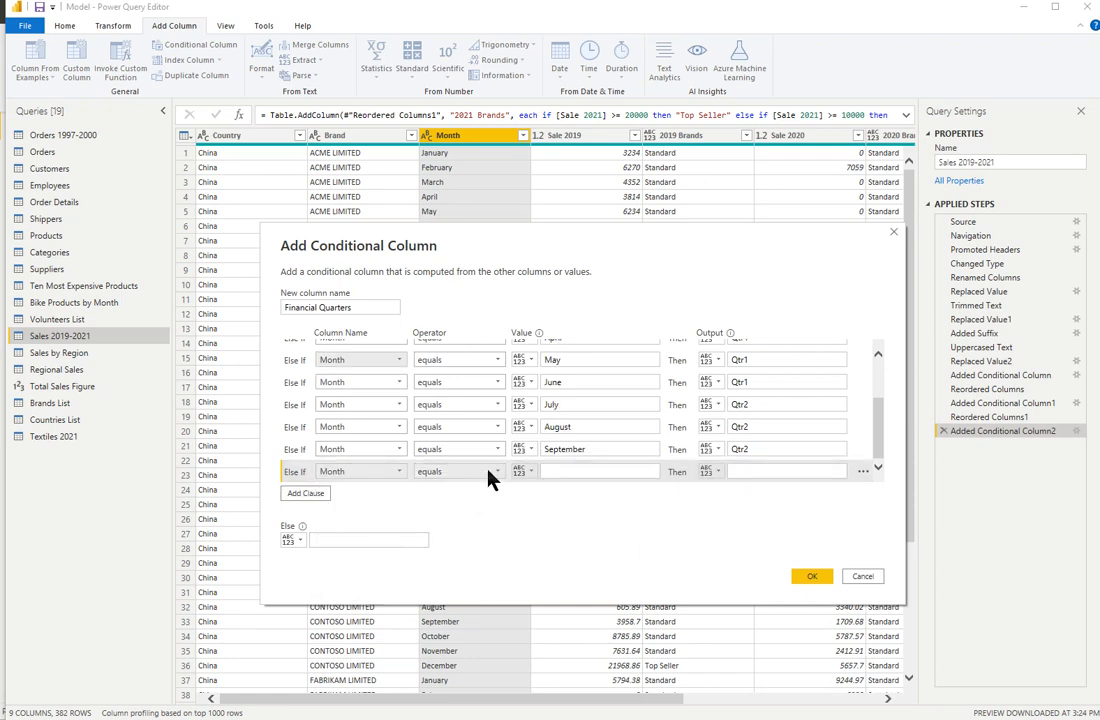
{"action": "left_click", "coordinate": [562, 471]}
{"action": "type", "text": "Ocober"}
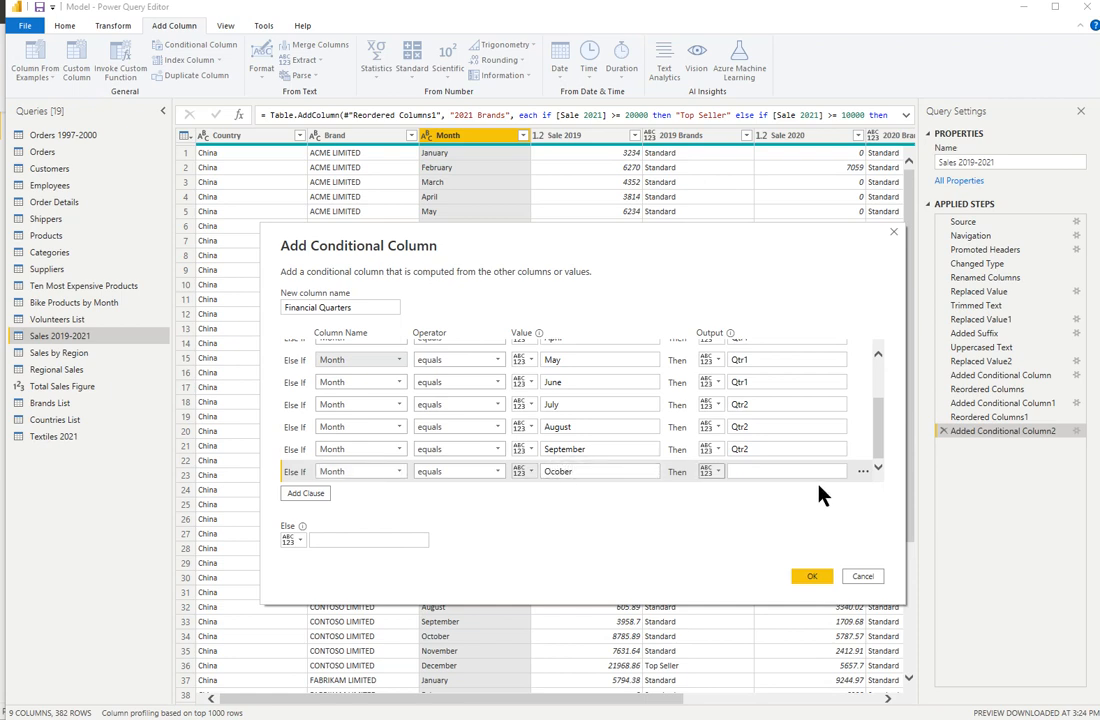
{"action": "key", "text": "Tab"}
{"action": "type", "text": "Qtr3"}
{"action": "key", "text": "ctrl+a"}
Add an else-if clause so that Month equals November outputs Qtr3.
{"action": "left_click", "coordinate": [308, 494]}
{"action": "left_click", "coordinate": [360, 471]}
{"action": "left_click", "coordinate": [476, 510]}
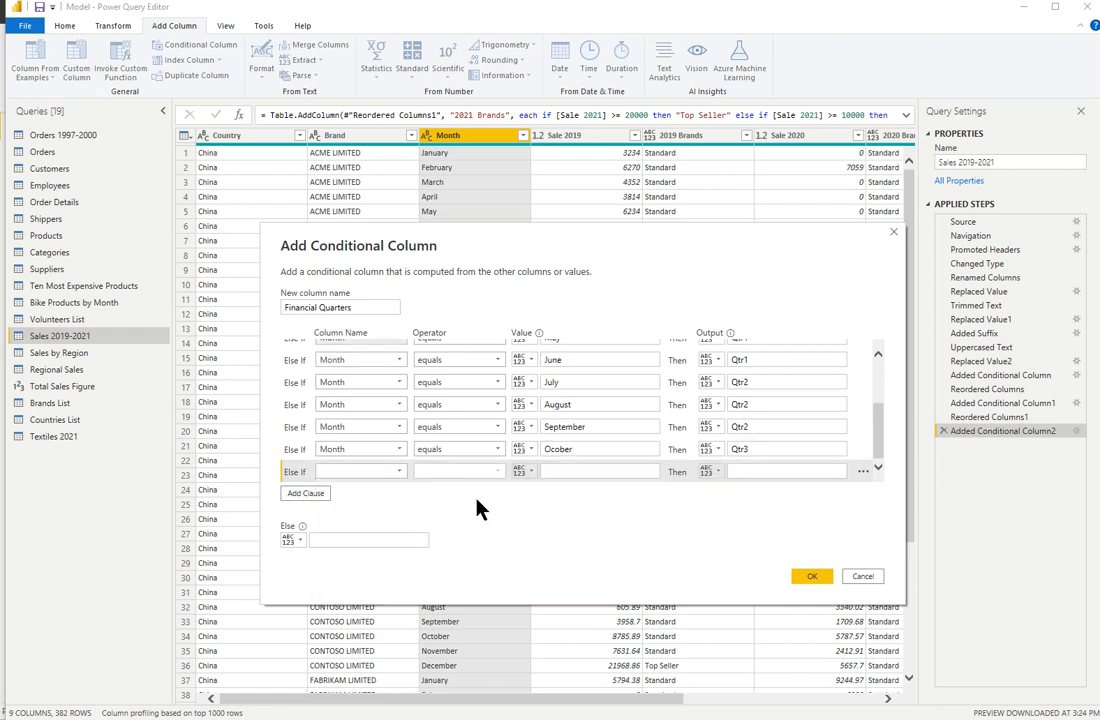
{"action": "left_click", "coordinate": [581, 474]}
{"action": "type", "text": "No"}
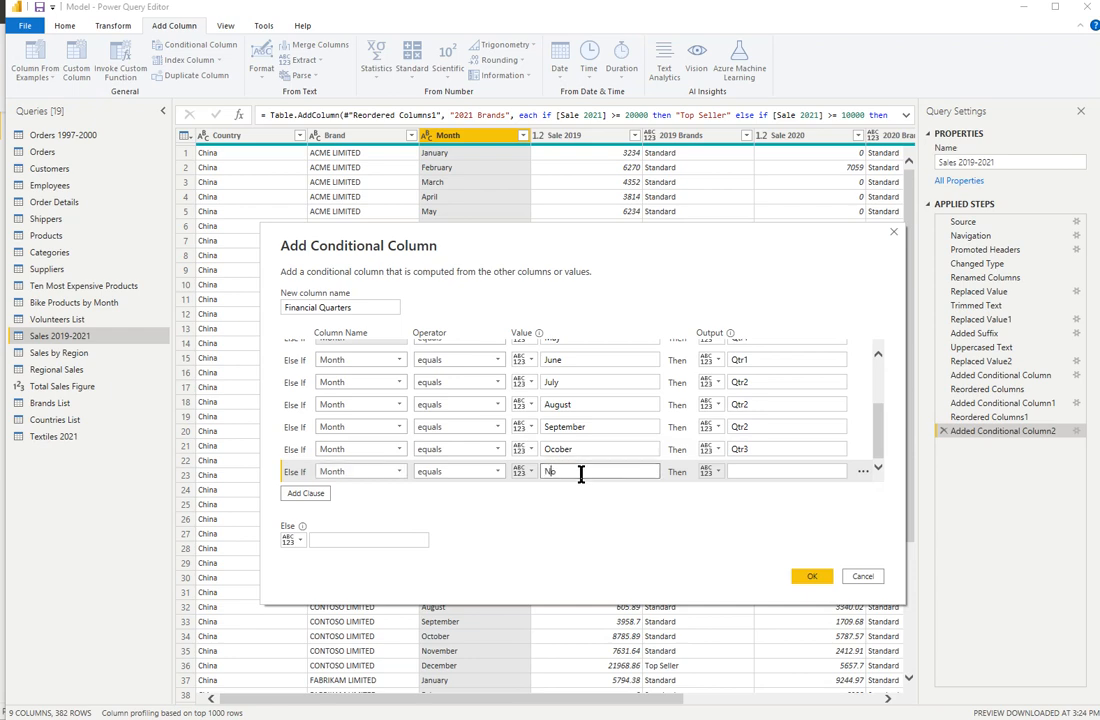
{"action": "type", "text": "vember"}
{"action": "key", "text": "Tab"}
{"action": "type", "text": "Qtr3"}
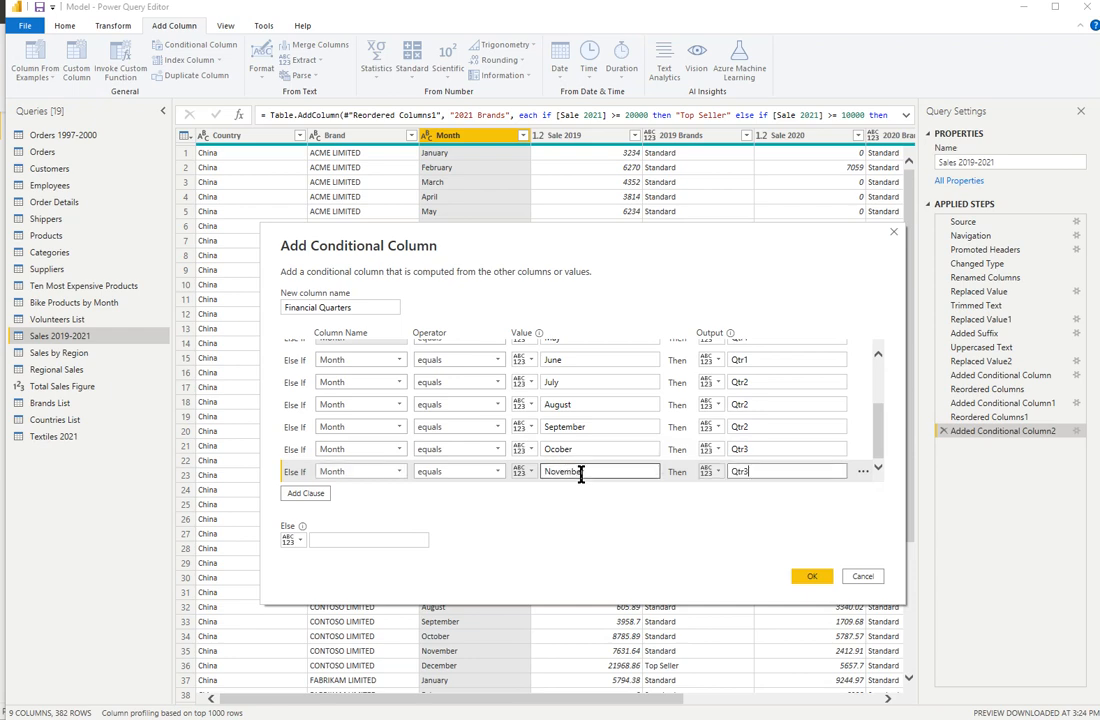
Add an else-if clause so that Month equals December outputs Qtr3.
{"action": "left_click", "coordinate": [306, 493]}
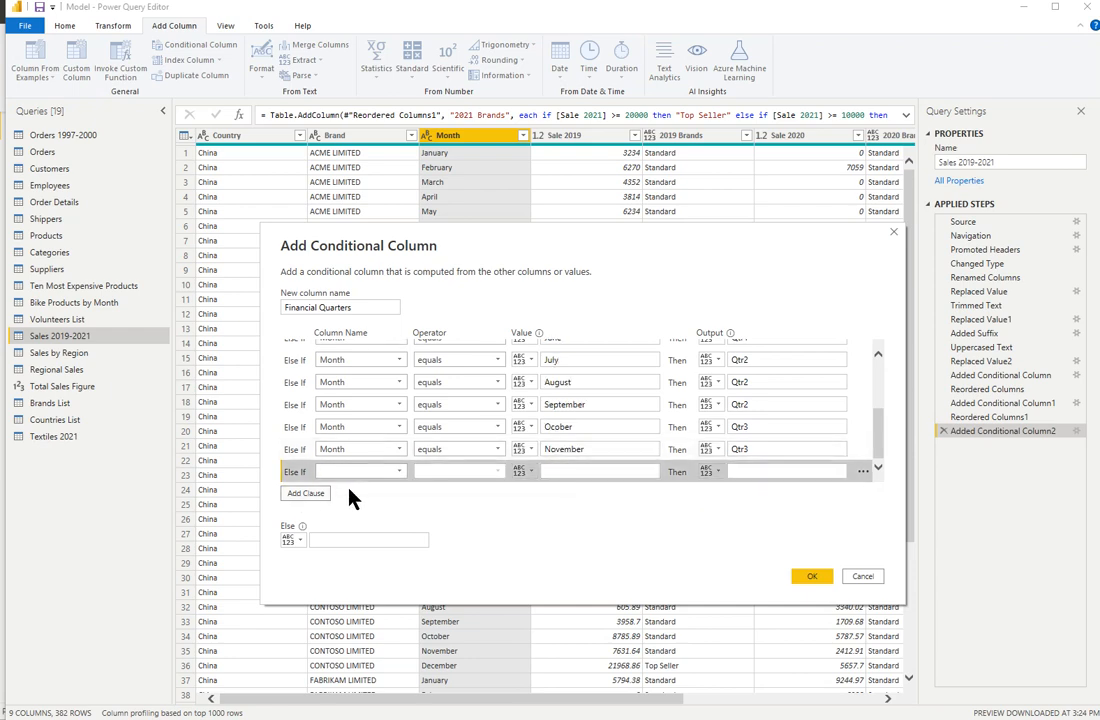
{"action": "left_click", "coordinate": [400, 472]}
{"action": "left_click", "coordinate": [346, 508]}
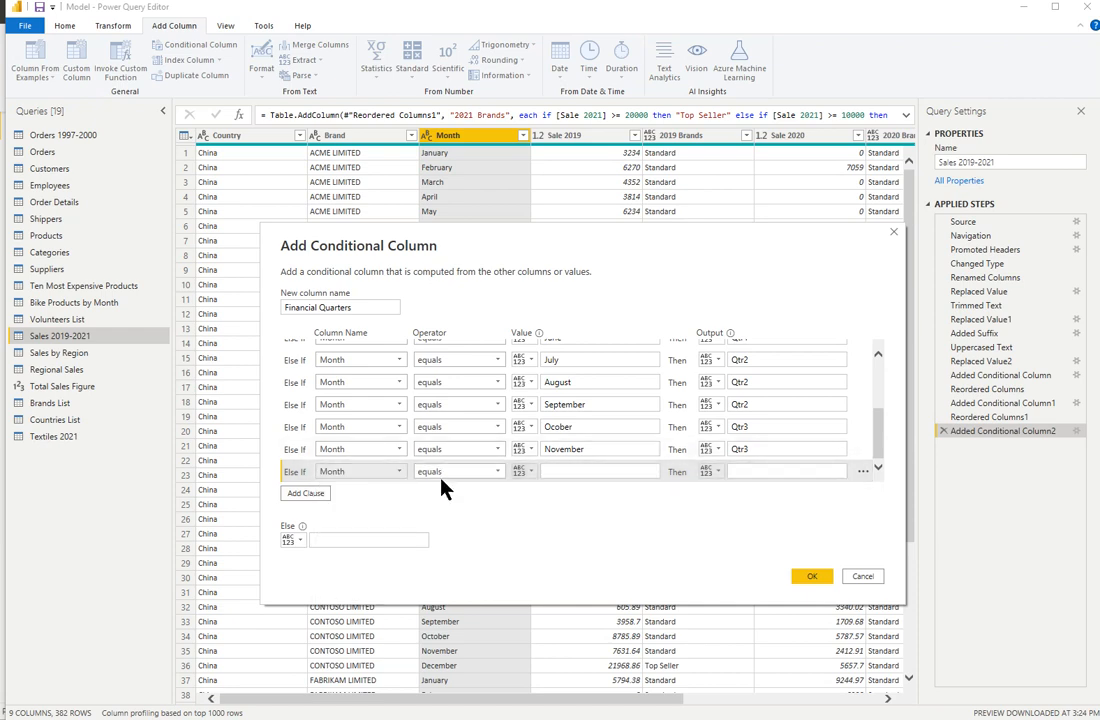
{"action": "left_click", "coordinate": [575, 471]}
{"action": "type", "text": "e"}
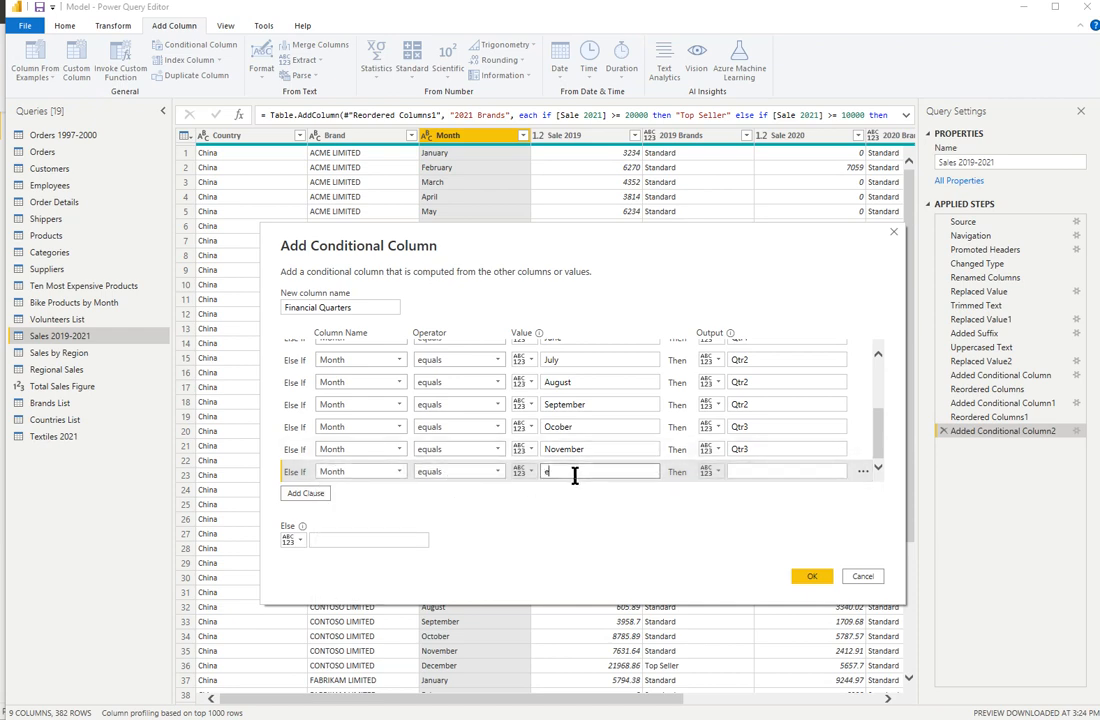
{"action": "type", "text": "ecember"}
{"action": "left_click", "coordinate": [734, 470]}
{"action": "type", "text": "Qtr3"}
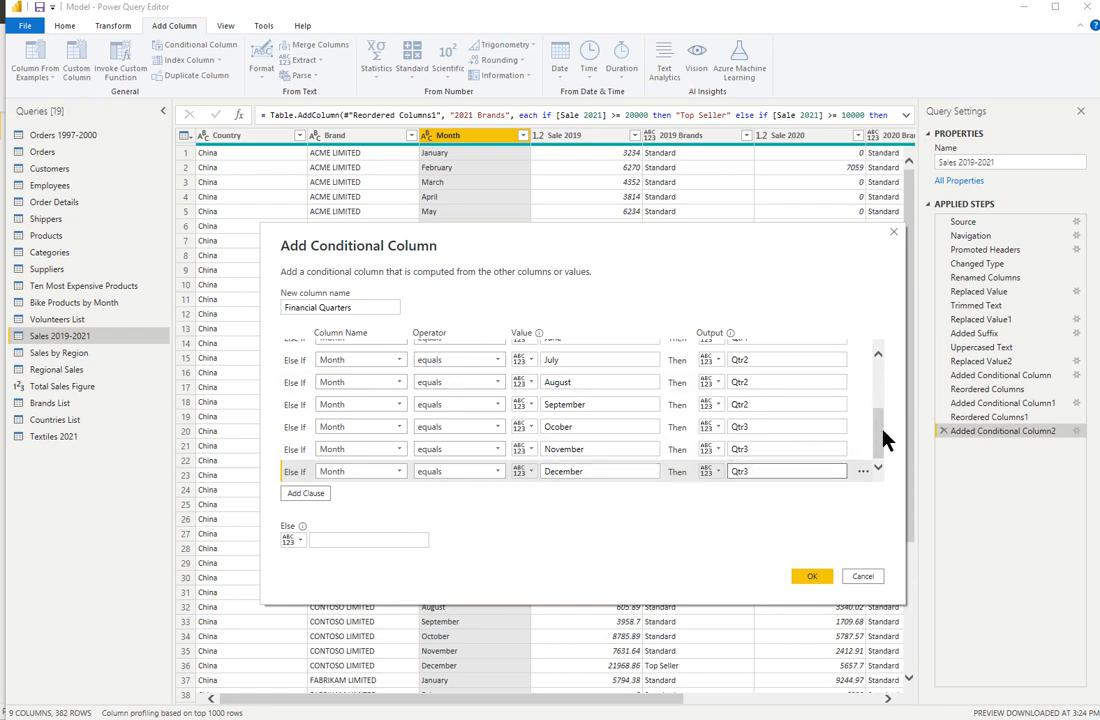
{"action": "mouse_move", "coordinate": [880, 442]}
{"action": "left_mouse_down"}
{"action": "mouse_move", "coordinate": [882, 360]}
{"action": "mouse_move", "coordinate": [877, 447]}
{"action": "left_mouse_up"}
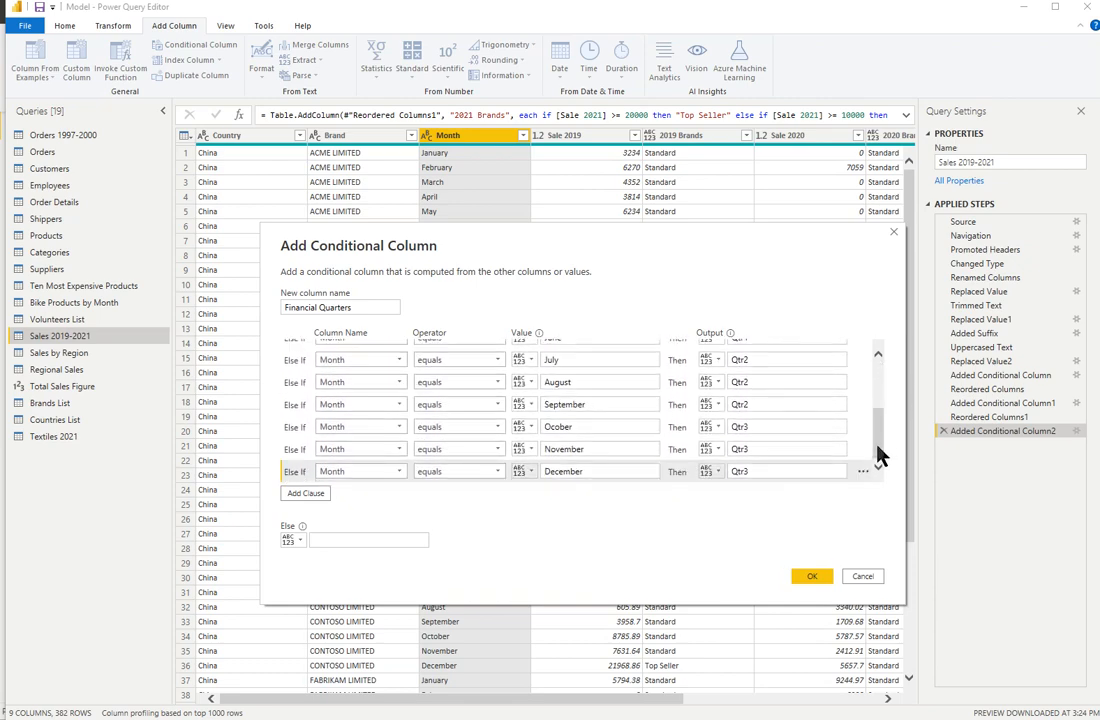
Create the Financial Quarters conditional column from the defined month clauses and inspect its values.
{"action": "left_click", "coordinate": [818, 580]}
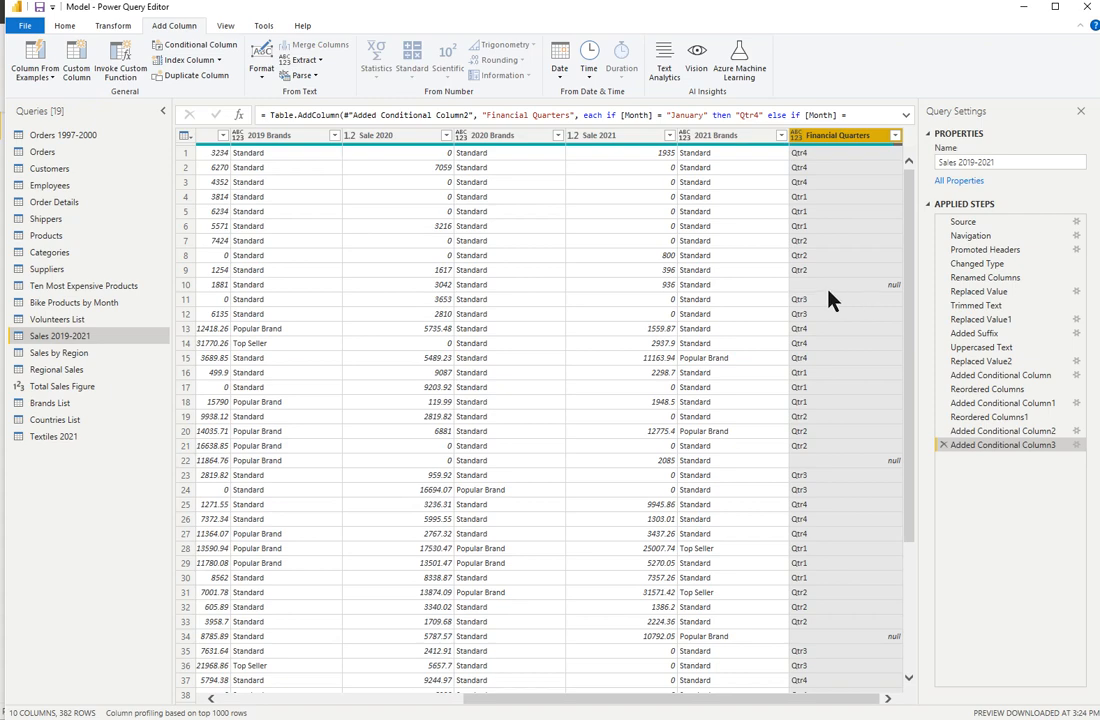
{"action": "left_click_drag", "start_coordinate": [810, 700], "coordinate": [847, 707]}
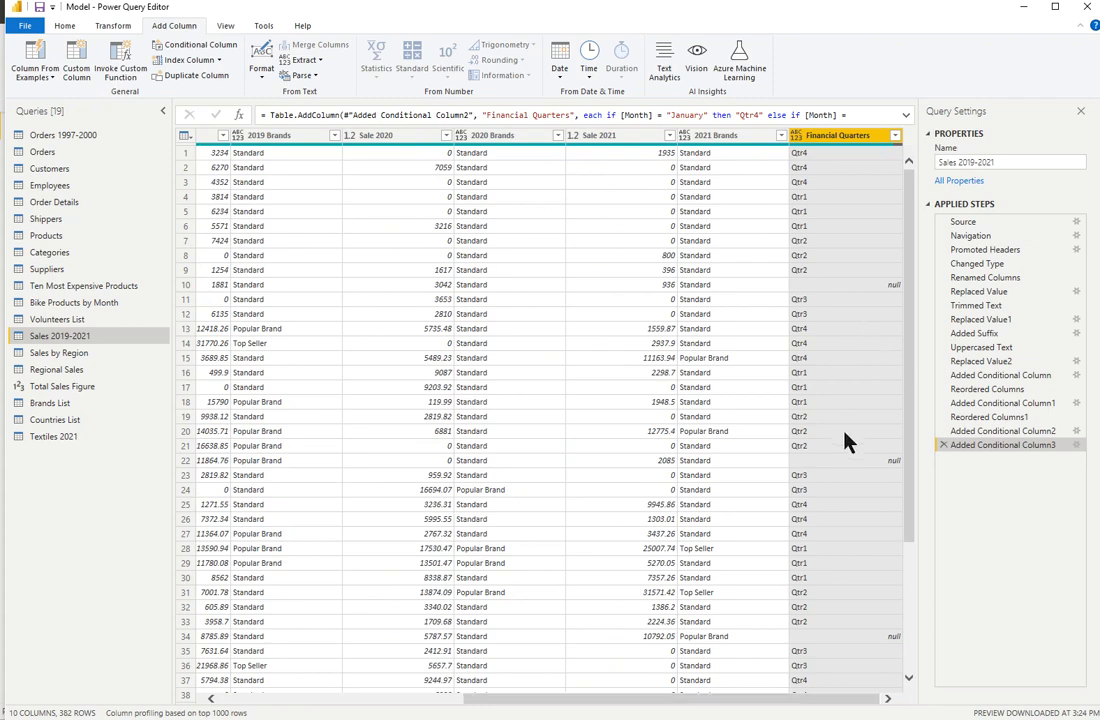
{"action": "left_click", "coordinate": [848, 466]}
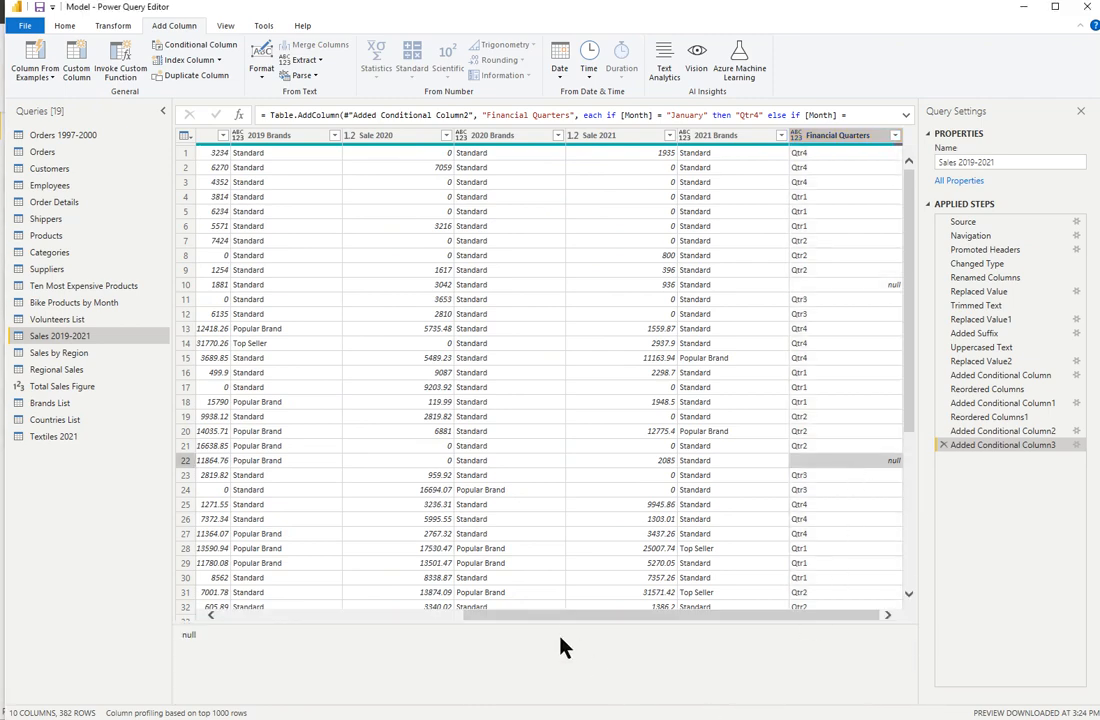
{"action": "left_click_drag", "start_coordinate": [570, 622], "coordinate": [710, 625]}
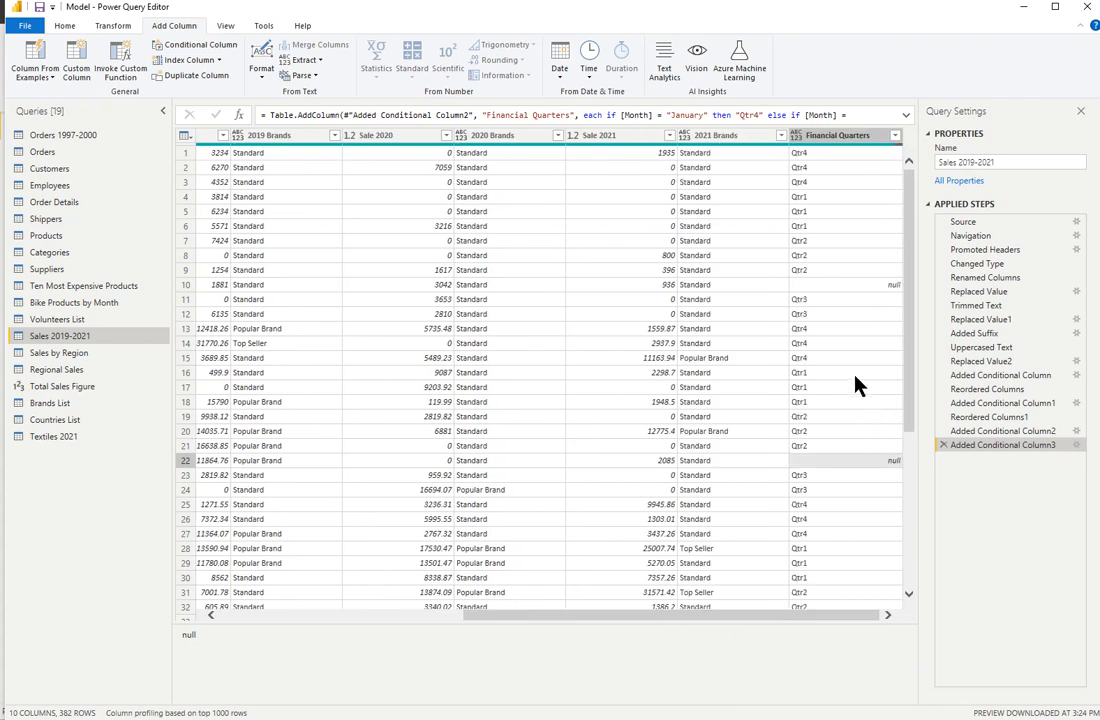
{"action": "left_click", "coordinate": [835, 150]}
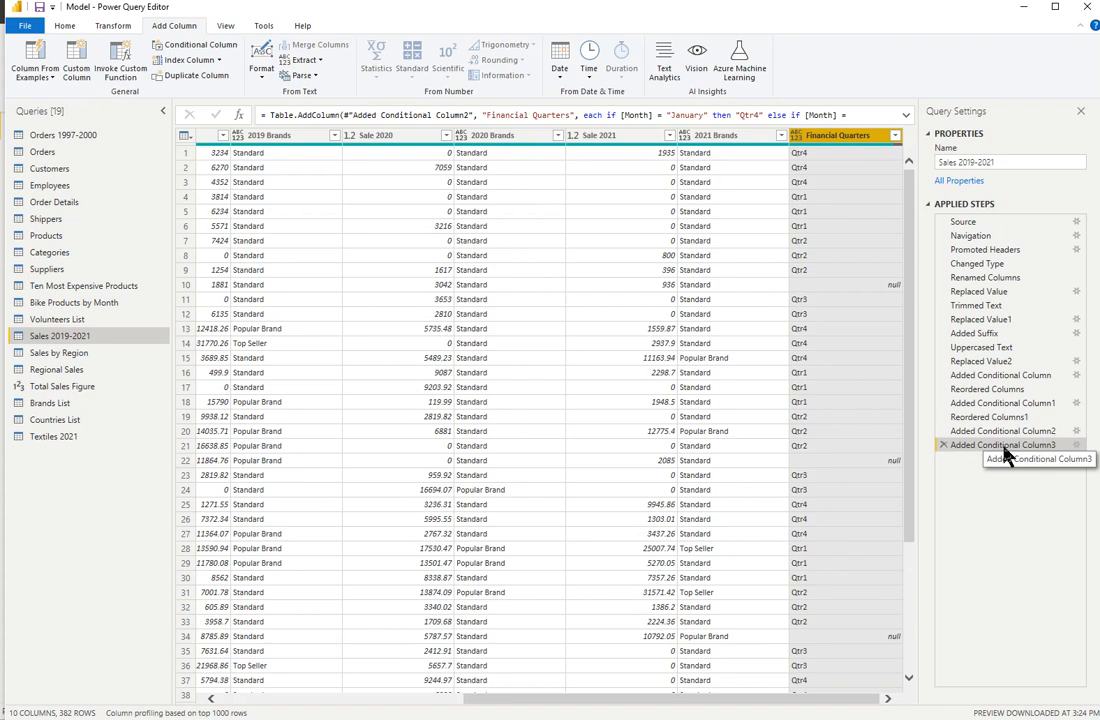
Edit the Financial Quarters conditional column step, correcting the misspelled month value Ocober to October.
{"action": "left_click", "coordinate": [1076, 445]}
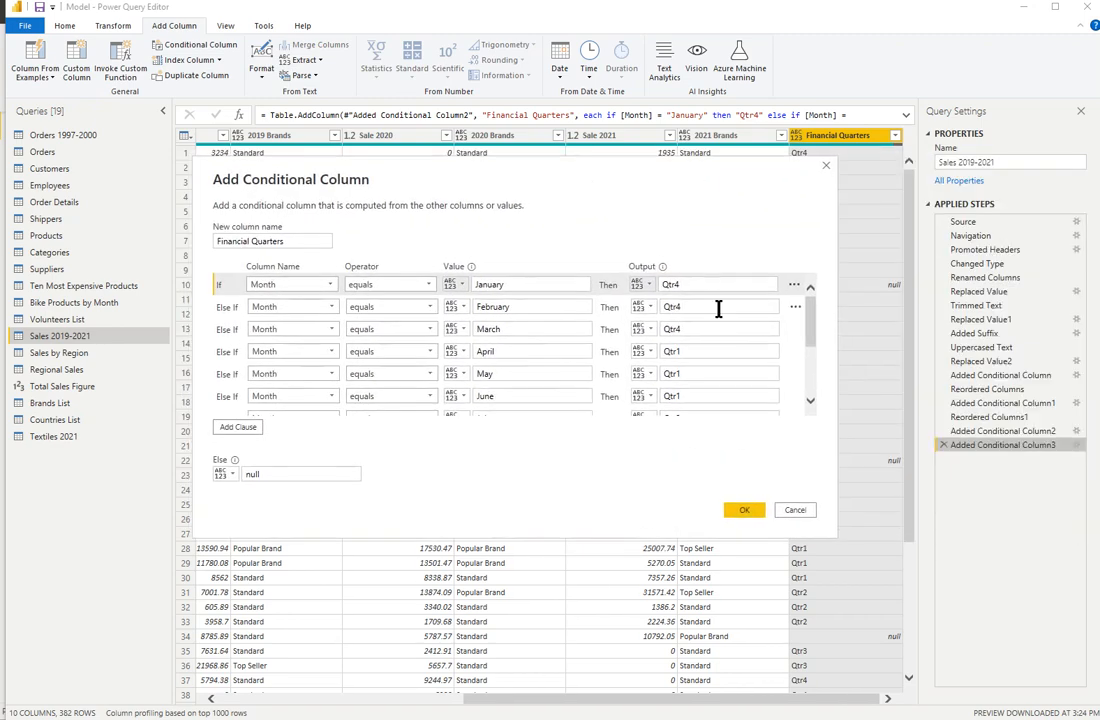
{"action": "scroll", "coordinate": [811, 404], "scroll_direction": "down", "scroll_amount": 5}
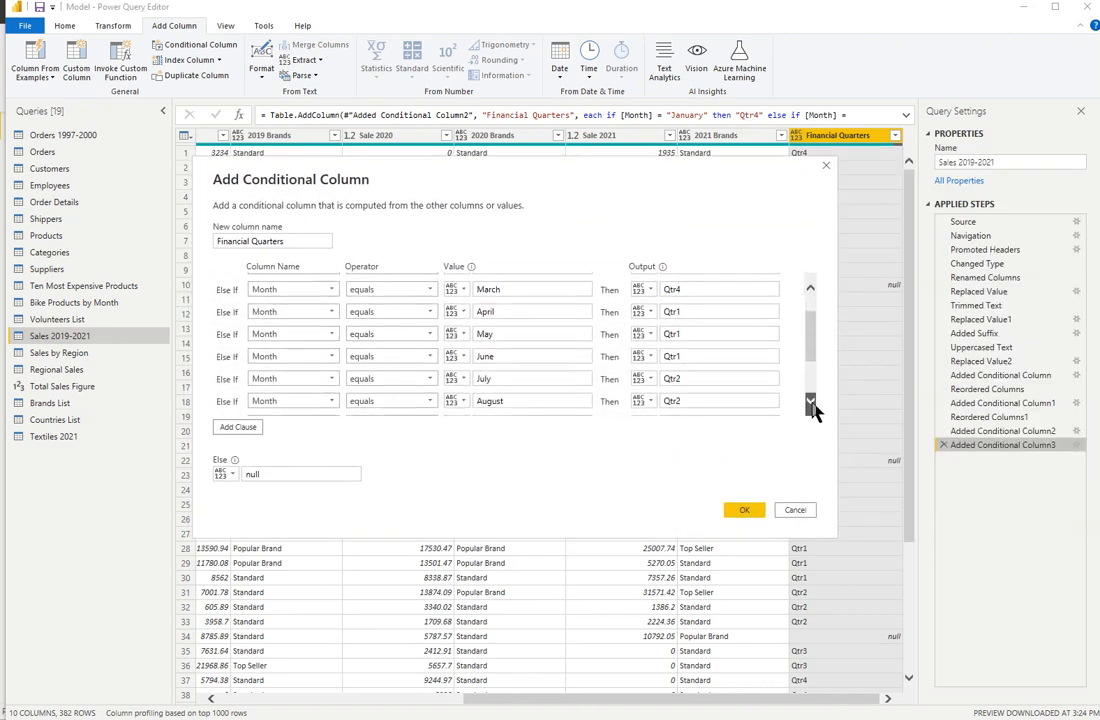
{"action": "left_click", "coordinate": [487, 360]}
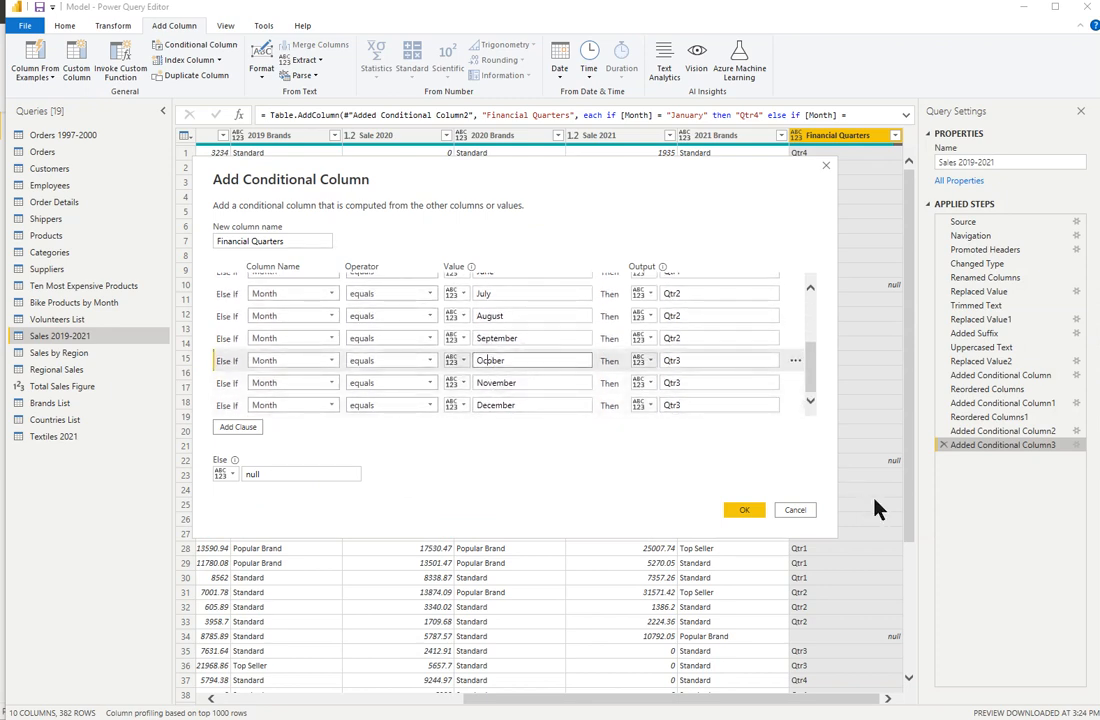
{"action": "left_click", "coordinate": [745, 511]}
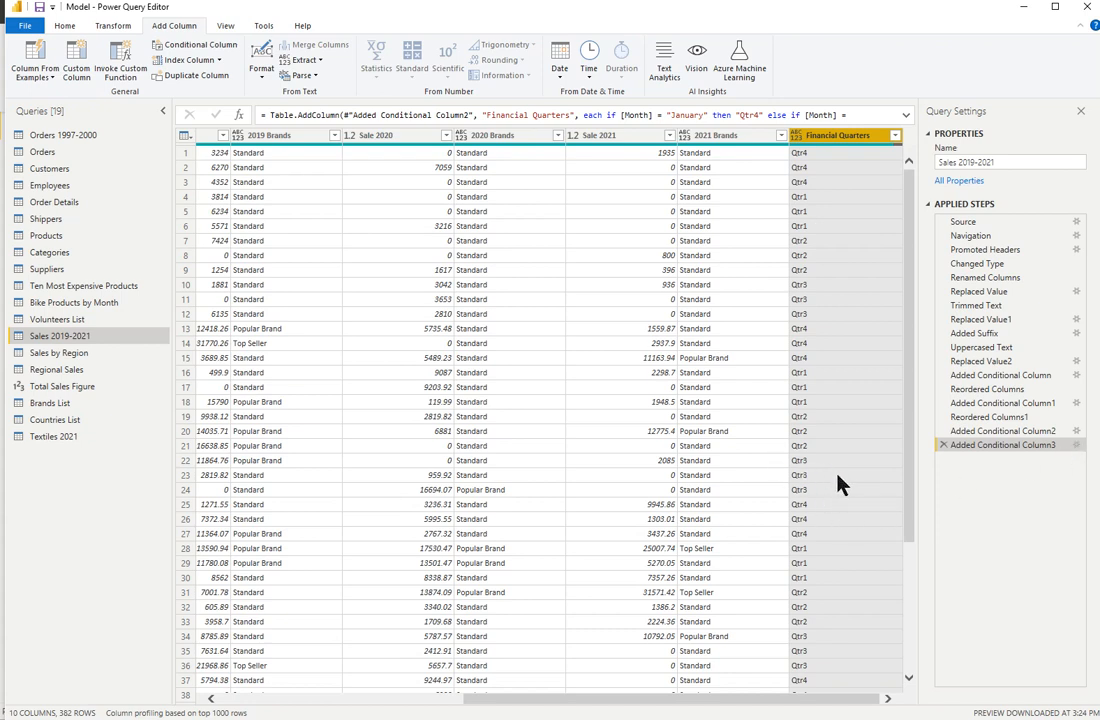
Review the Financial Quarters column's conditional clauses and its complete Table.AddColumn formula without changing them.
{"action": "left_click", "coordinate": [1077, 445]}
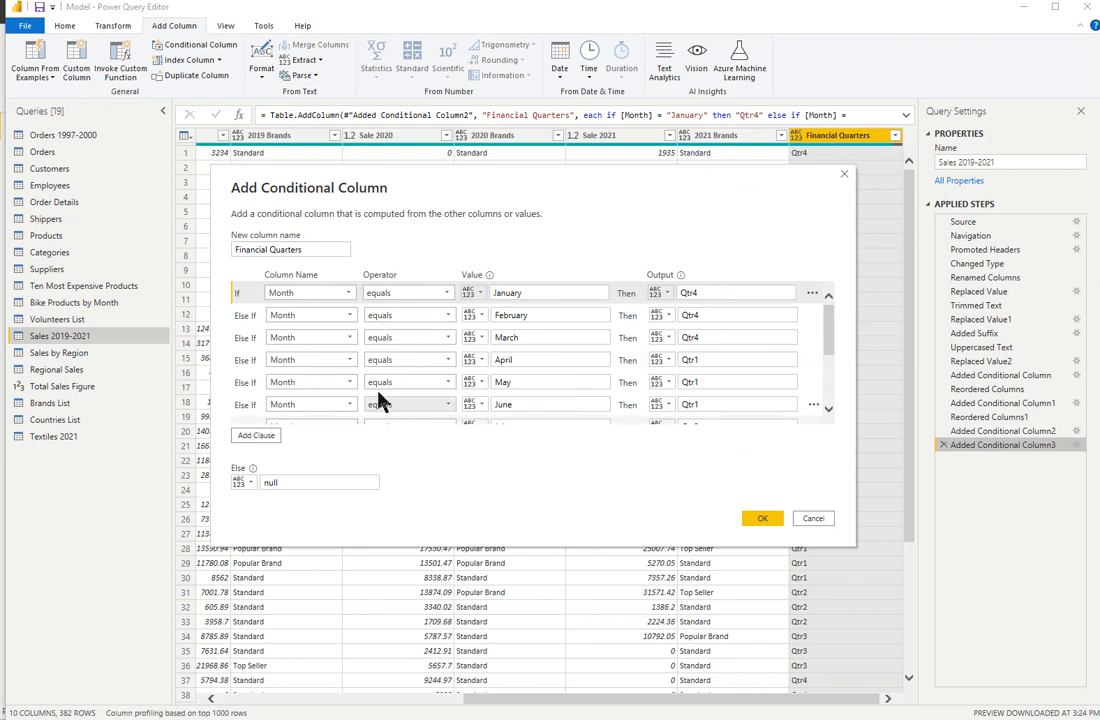
{"action": "left_click", "coordinate": [815, 518]}
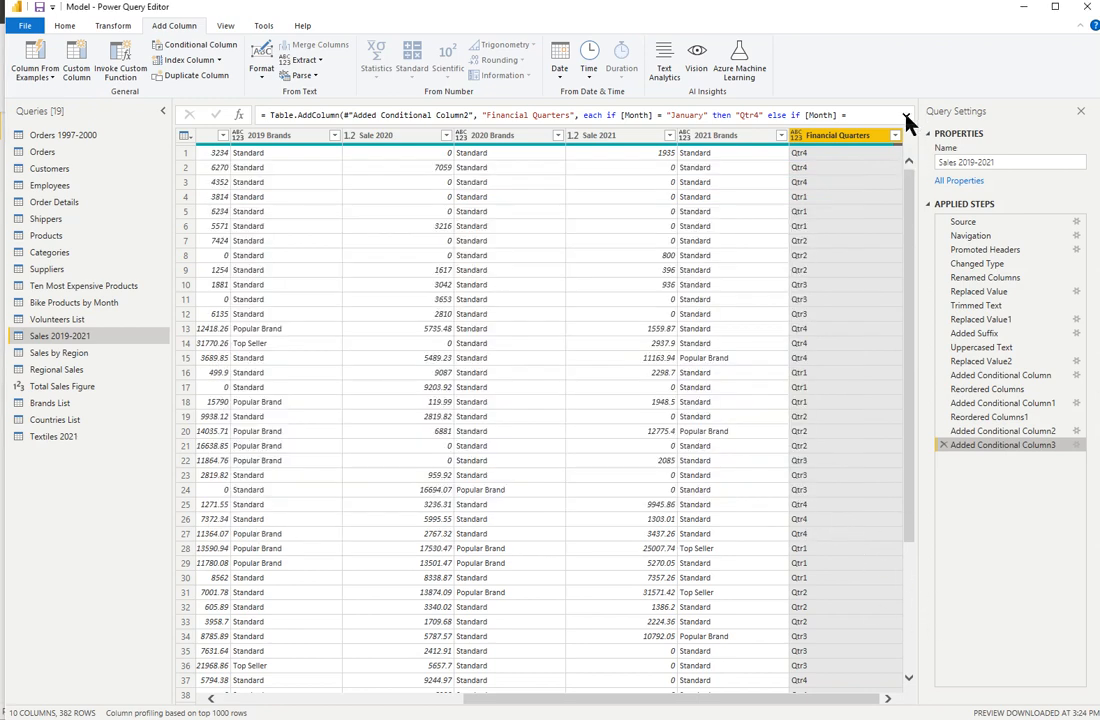
{"action": "left_click", "coordinate": [906, 117]}
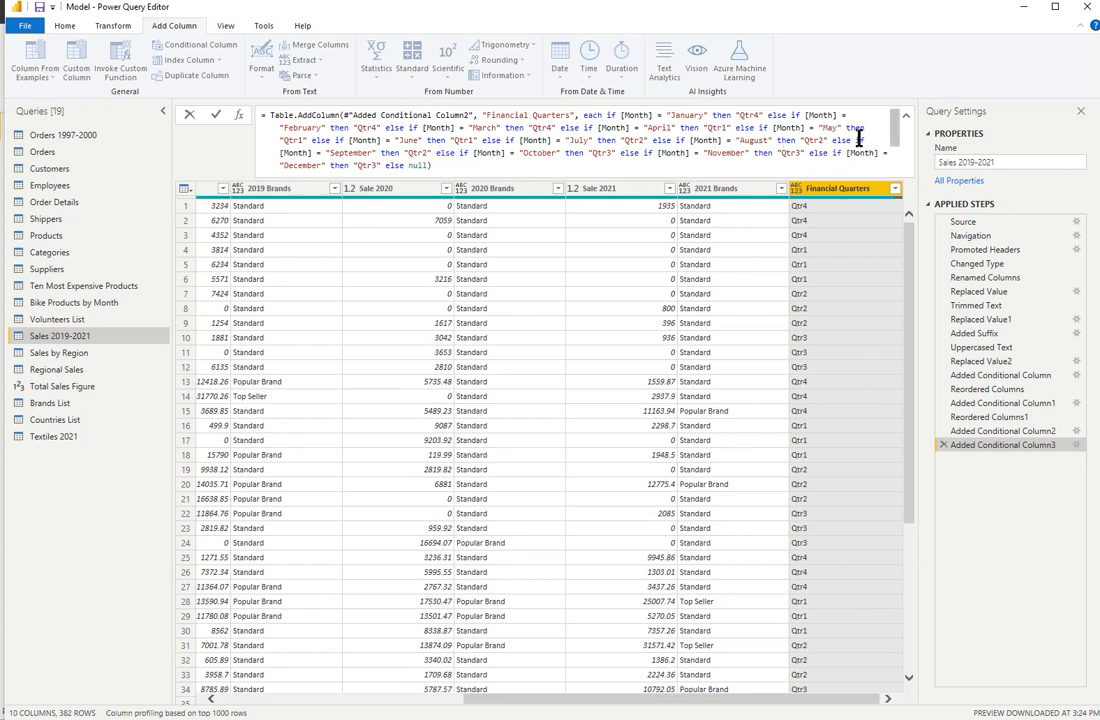
{"action": "scroll", "coordinate": [894, 147], "scroll_direction": "down", "scroll_amount": 2}
{"action": "scroll", "coordinate": [900, 130], "scroll_direction": "up", "scroll_amount": 2}
{"action": "left_click", "coordinate": [907, 119]}
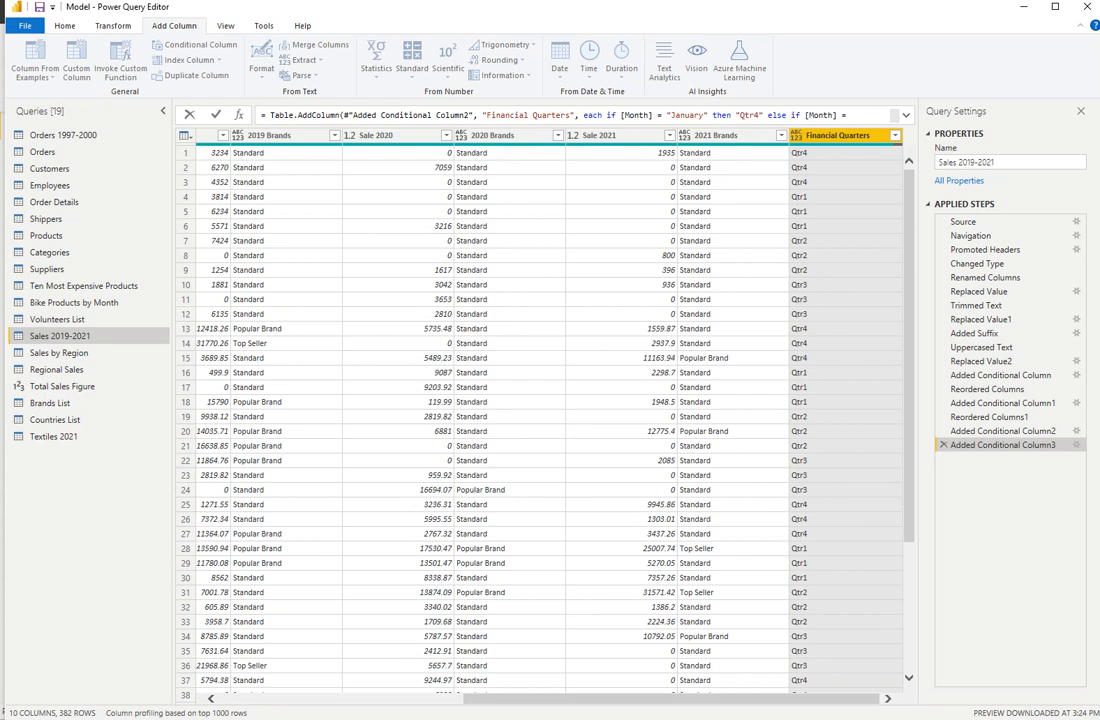